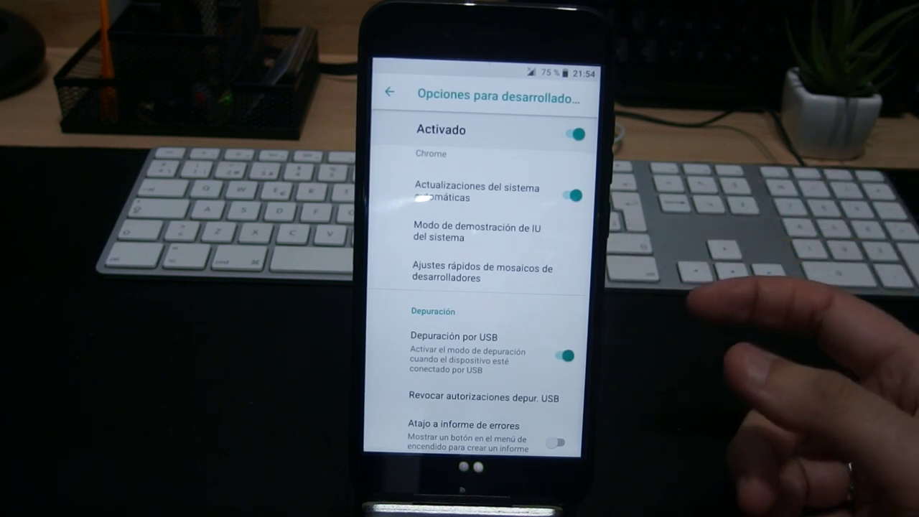
left_click(407, 476)
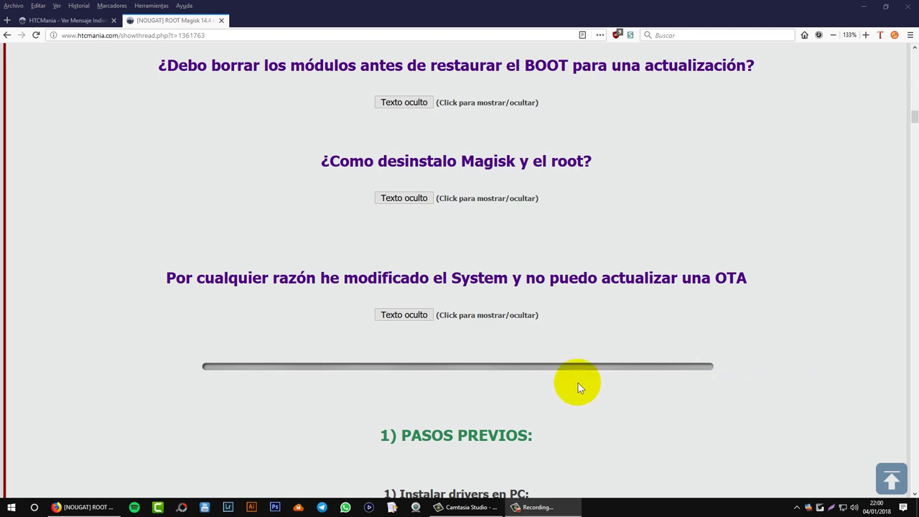
Step: Review the Mi A1 root guide from its introduction through PC drivers and phone preparation to the bootloader unlocking section
scroll(578, 388, "down", 2)
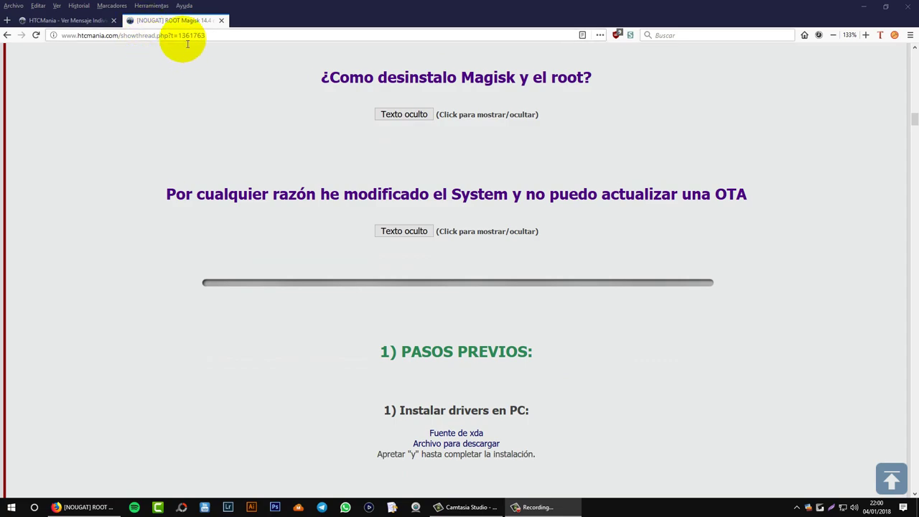
scroll(281, 189, "up", 10)
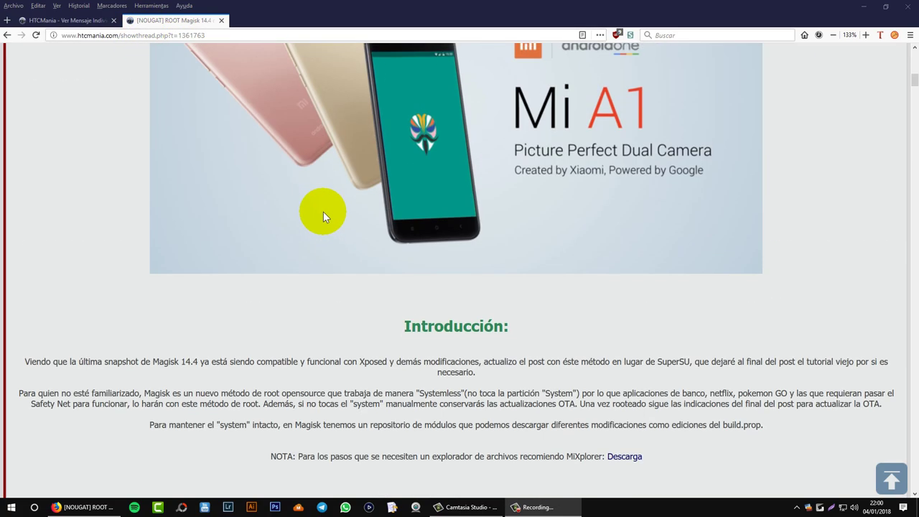
scroll(323, 211, "up", 6)
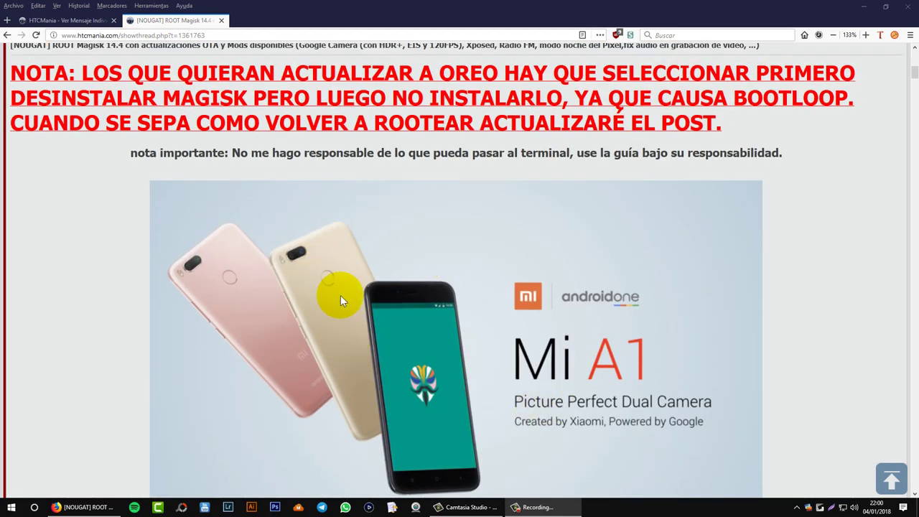
scroll(393, 338, "down", 6)
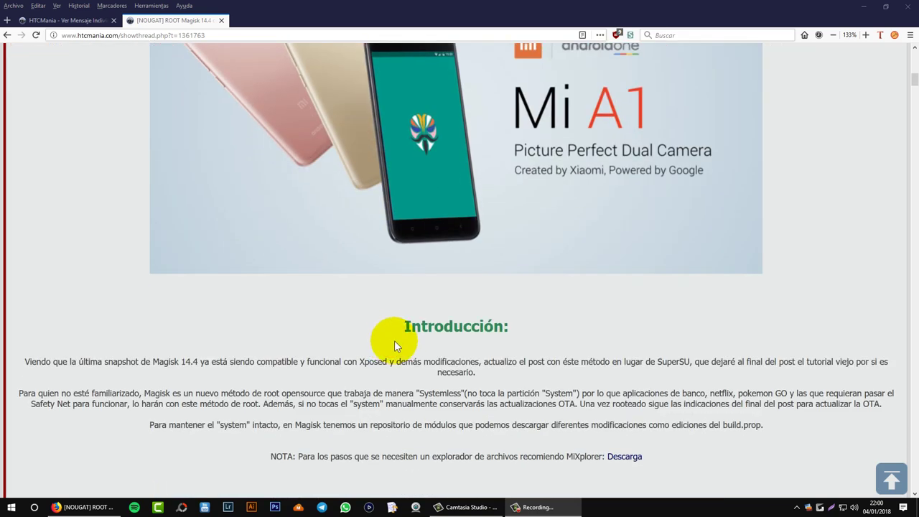
scroll(392, 336, "down", 15)
scroll(381, 262, "down", 10)
scroll(381, 265, "down", 6)
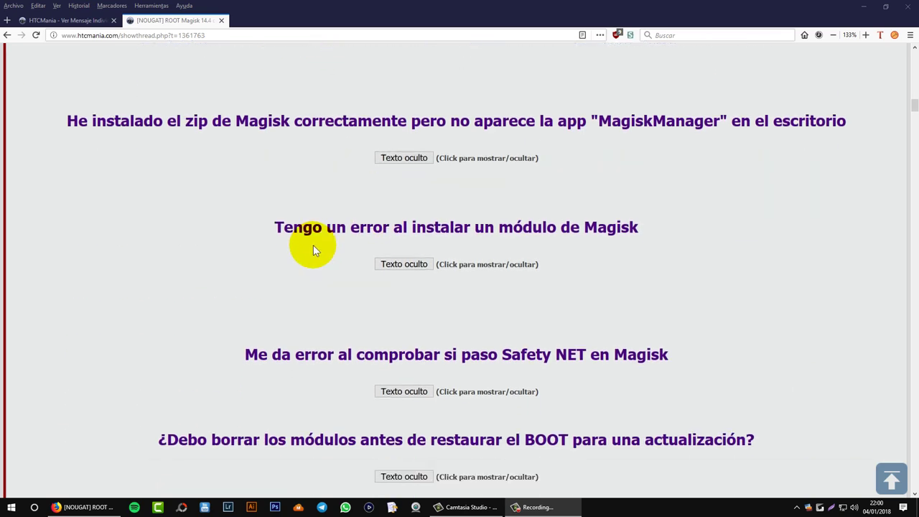
scroll(509, 345, "down", 8)
scroll(475, 348, "down", 4)
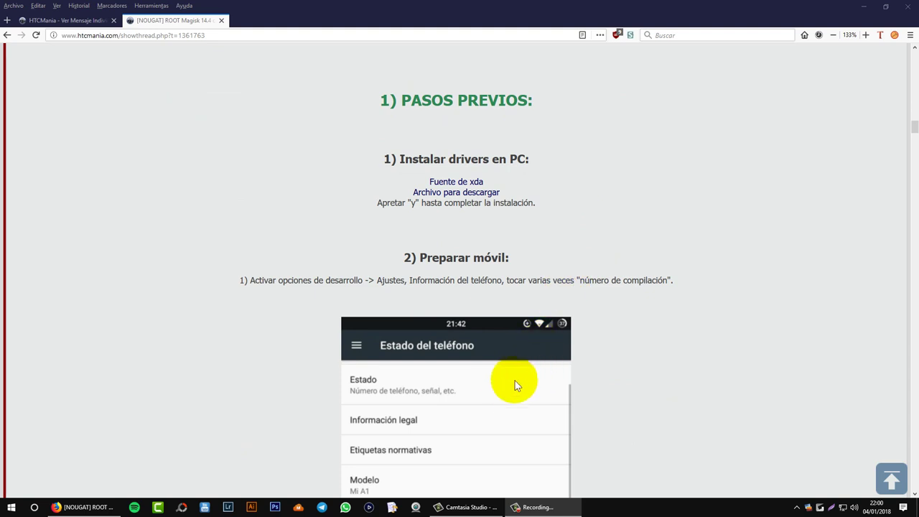
scroll(504, 382, "down", 6)
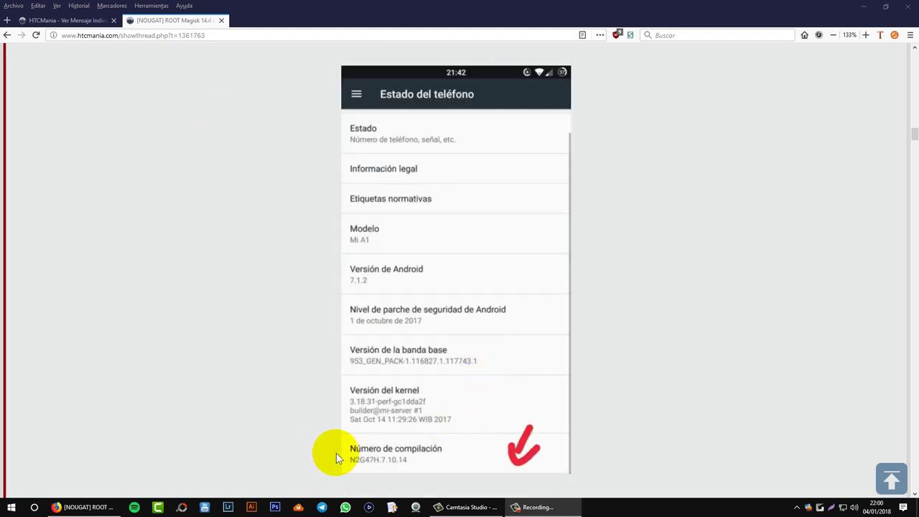
scroll(322, 431, "down", 8)
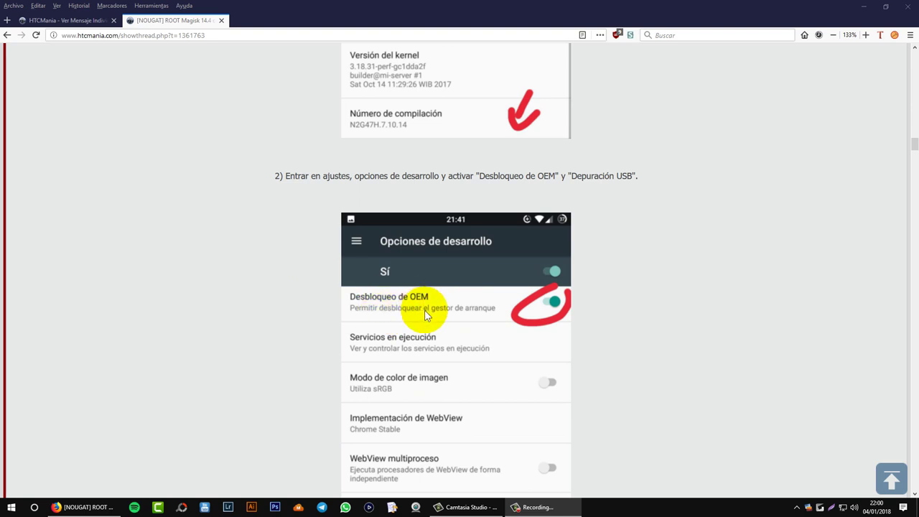
scroll(424, 309, "down", 8)
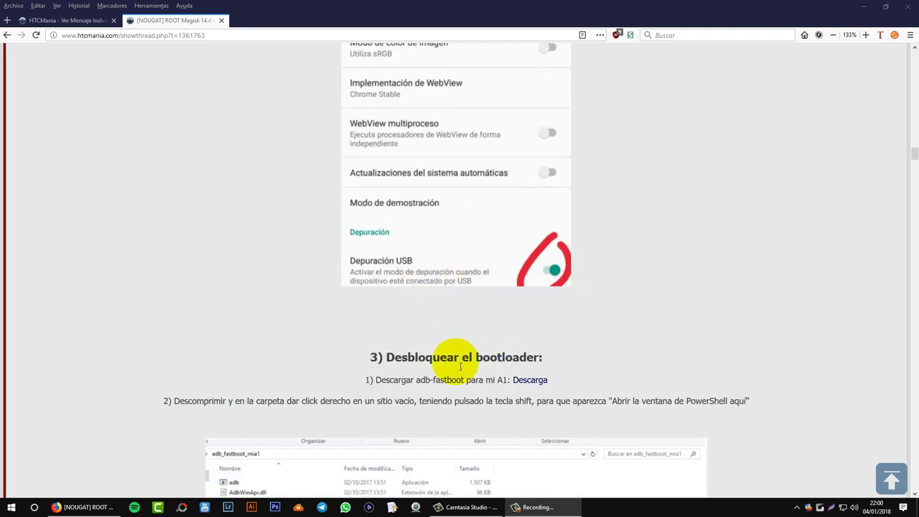
scroll(460, 367, "down", 2)
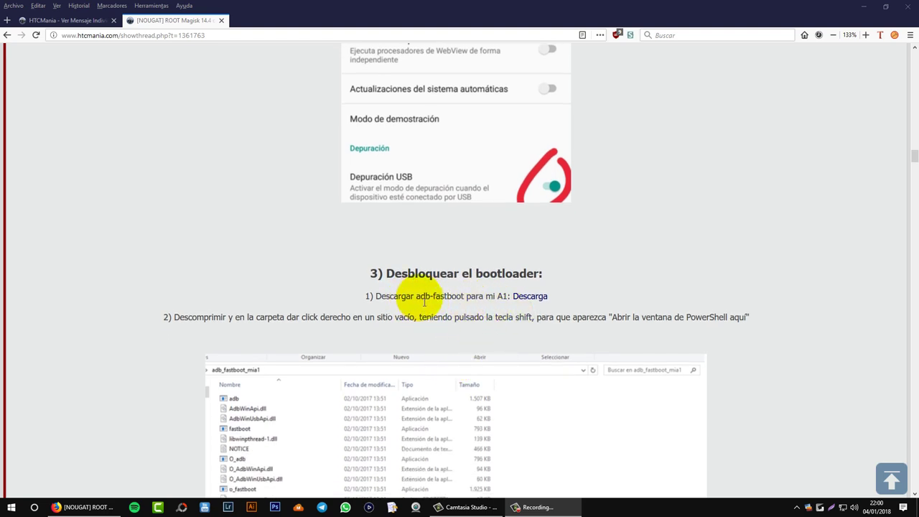
Step: Download adb_fastboot_mia1.zip from the guide's adb-fastboot link, save it to the Escritorio folder and close the download page
middle_click(539, 297)
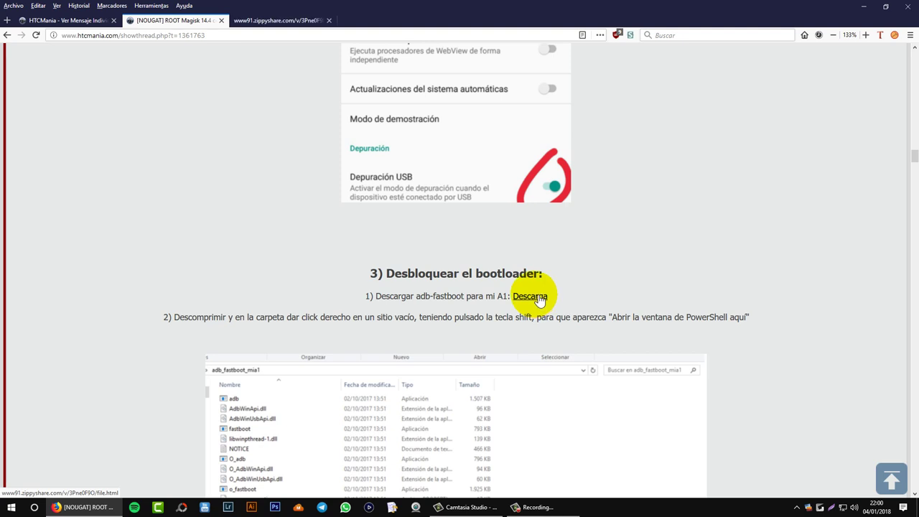
left_click(278, 23)
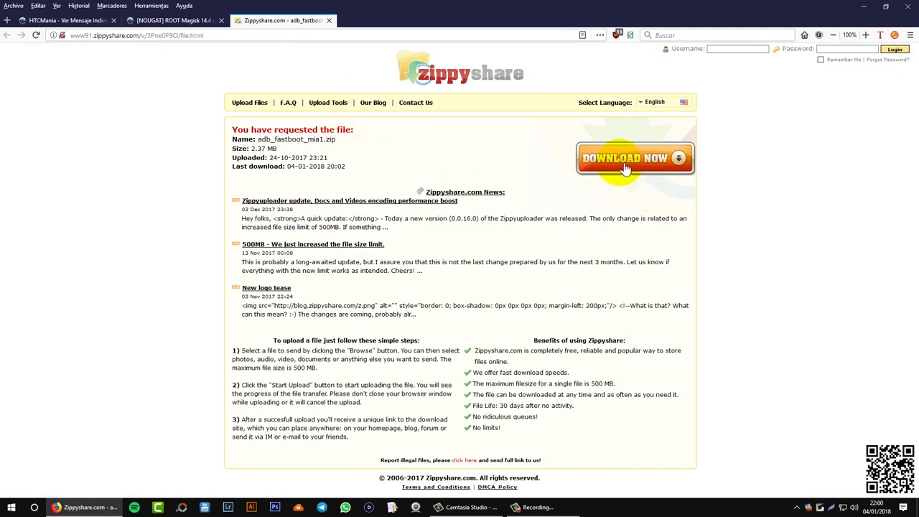
left_click(625, 159)
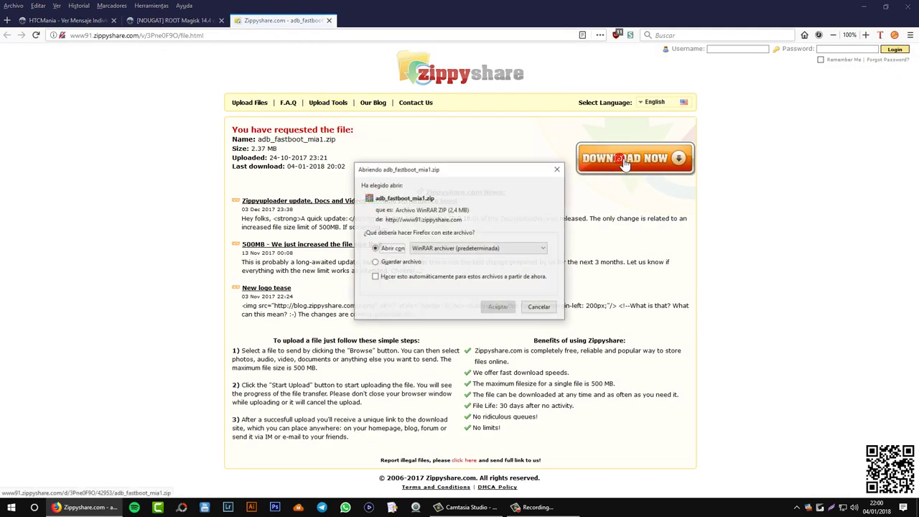
left_click(397, 263)
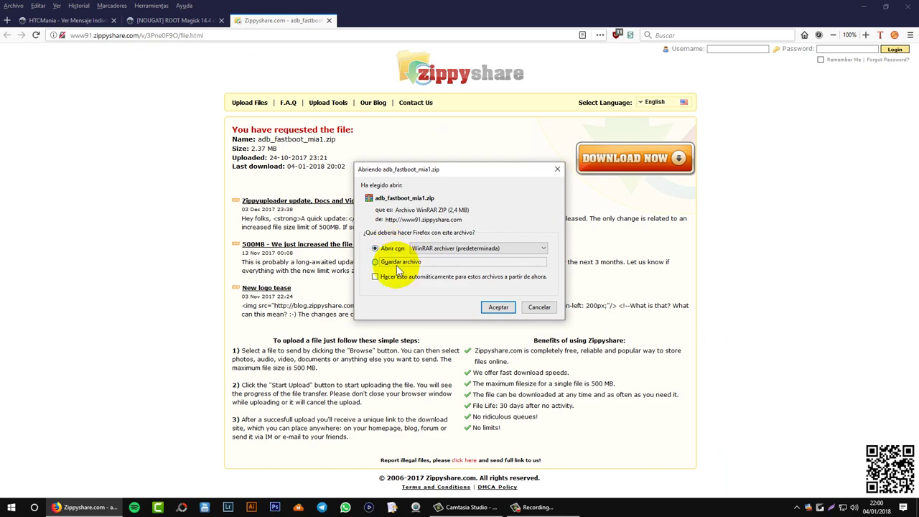
left_click(498, 308)
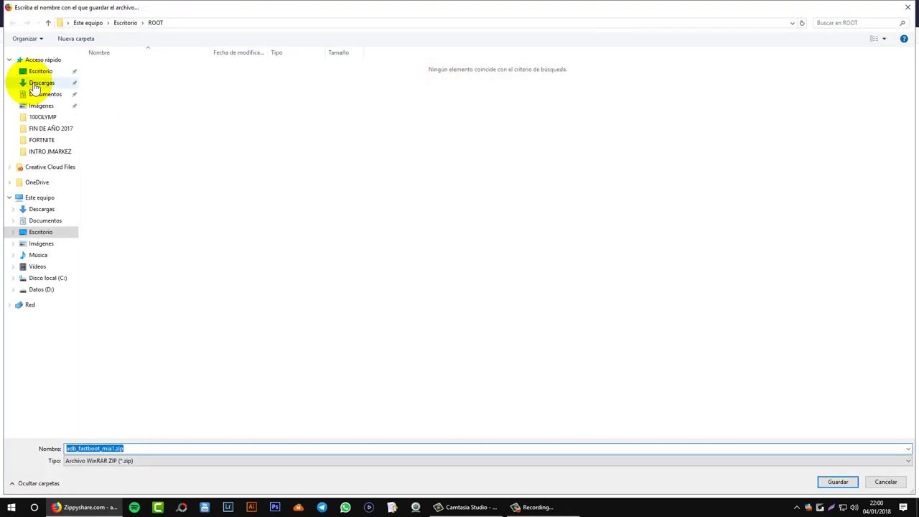
left_click(42, 72)
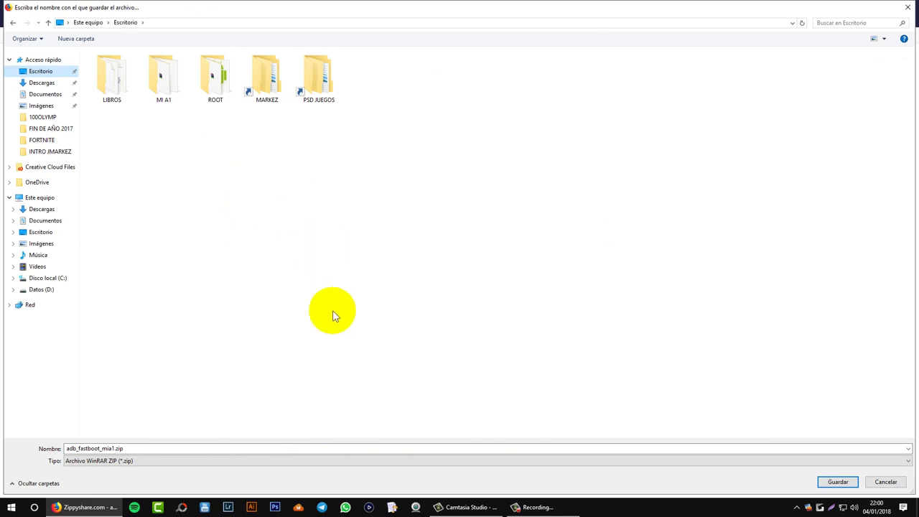
left_click(836, 483)
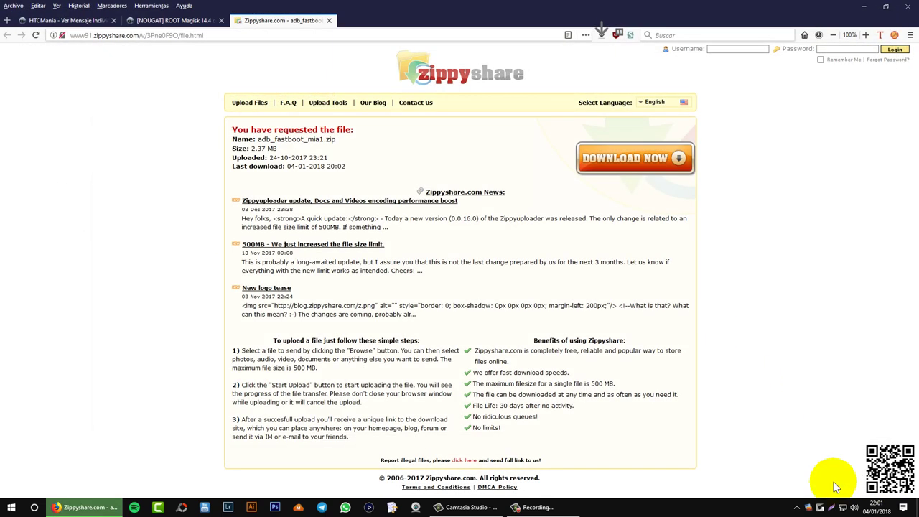
left_click(329, 20)
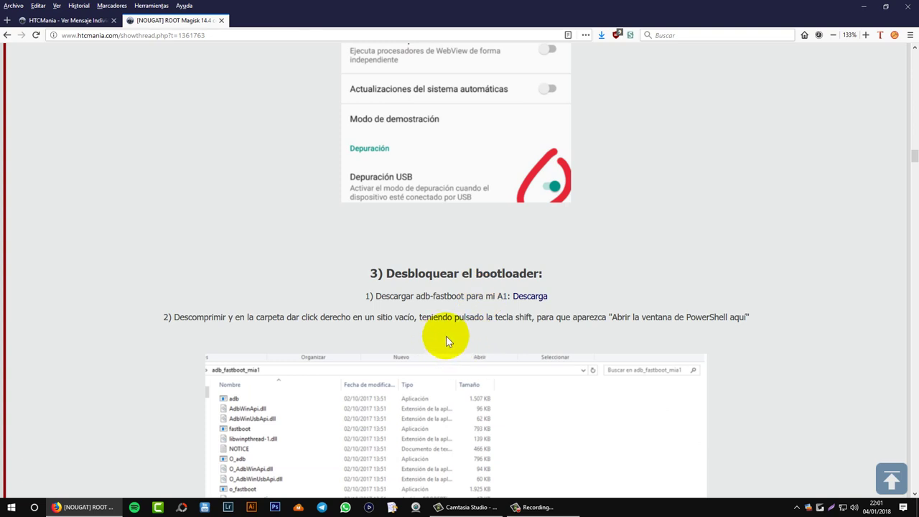
Step: Extract adb_fastboot_mia1.zip on the desktop into its own adb_fastboot_mia1 folder and move the archive to the recycle bin
scroll(441, 339, "down", 3)
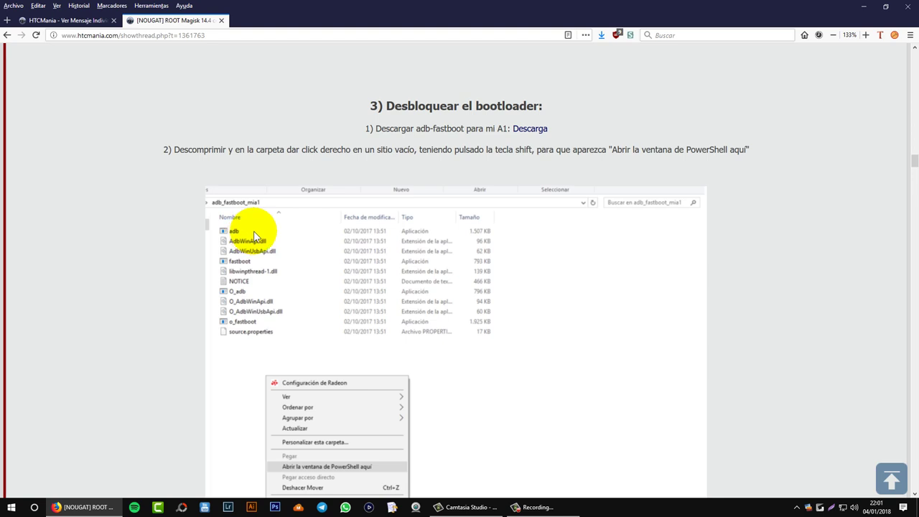
scroll(712, 417, "down", 5)
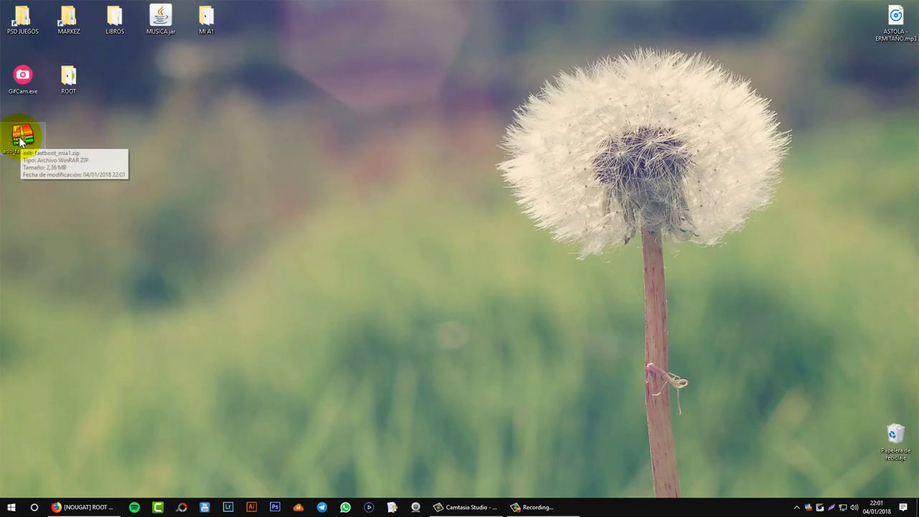
left_click_drag(22, 137, 165, 201)
right_click(165, 201)
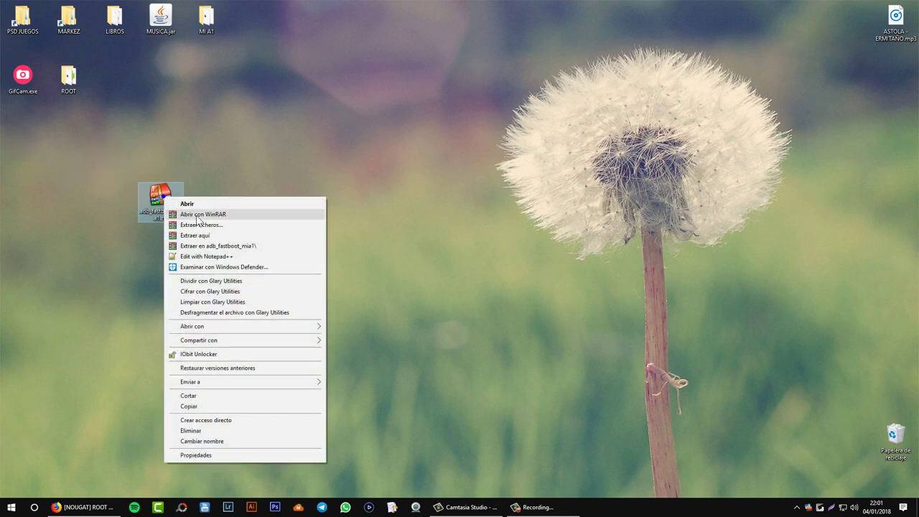
left_click(227, 248)
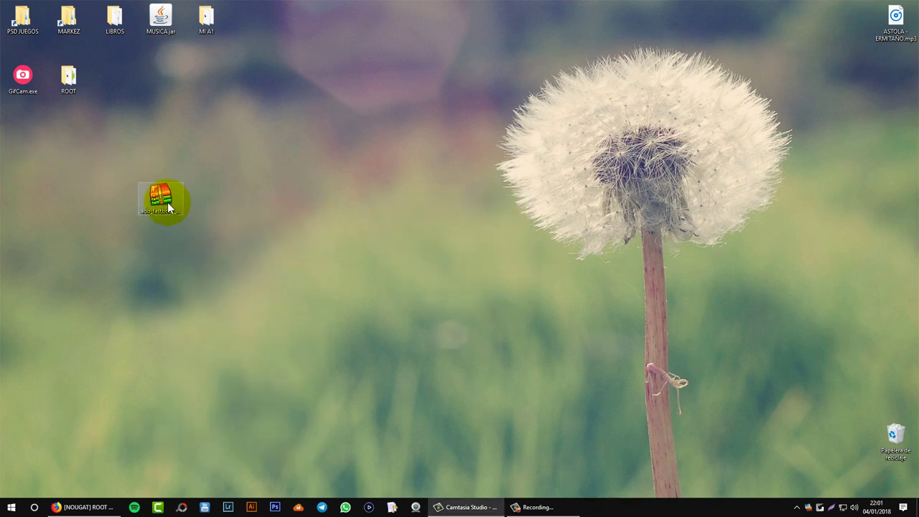
left_click_drag(168, 201, 896, 437)
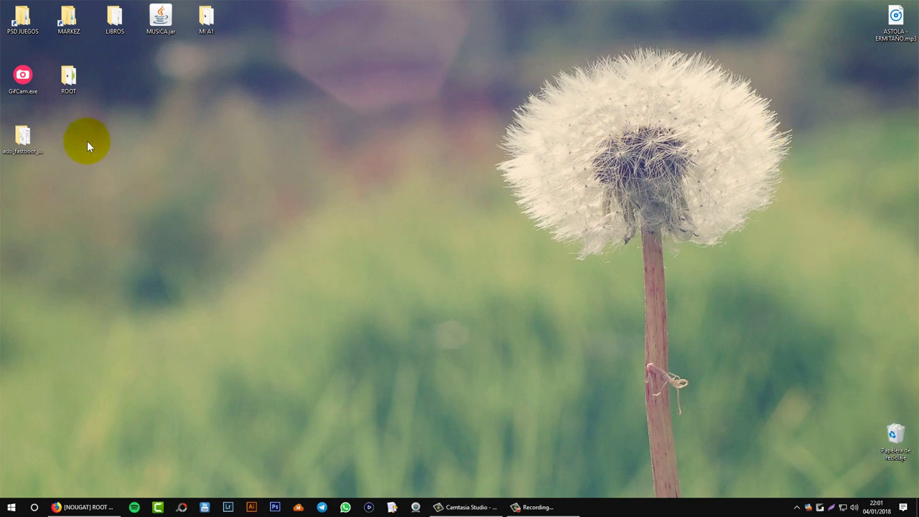
Step: Open the extracted adb_fastboot_mia1 folder from the desktop and maximize its window
double_click(23, 138)
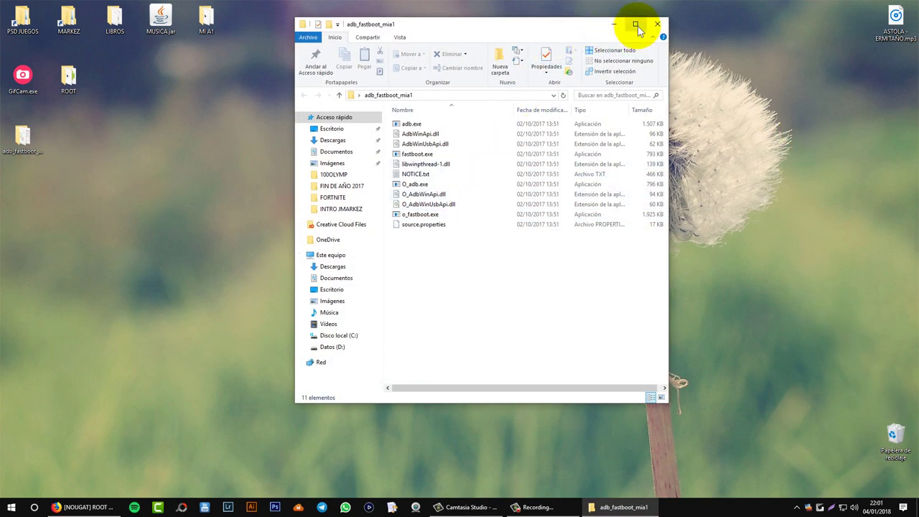
left_click(635, 25)
left_click_drag(245, 262, 215, 252)
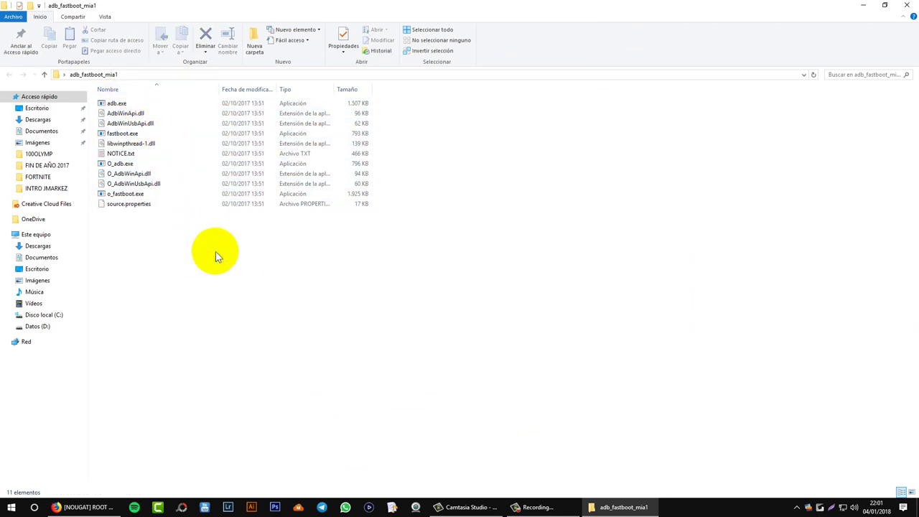
Step: Check the guide's PowerShell and fastboot mode instructions, and open a PowerShell window in the adb_fastboot_mia1 folder
left_click(90, 507)
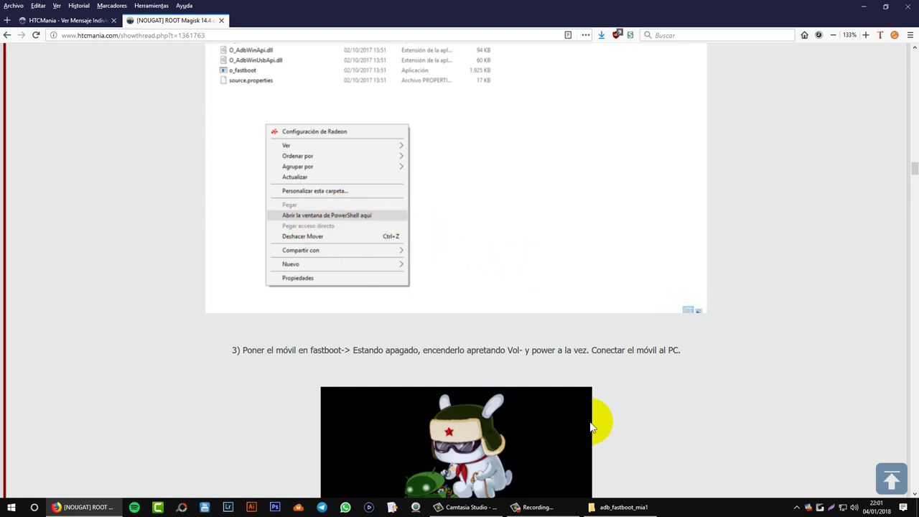
left_click(623, 505)
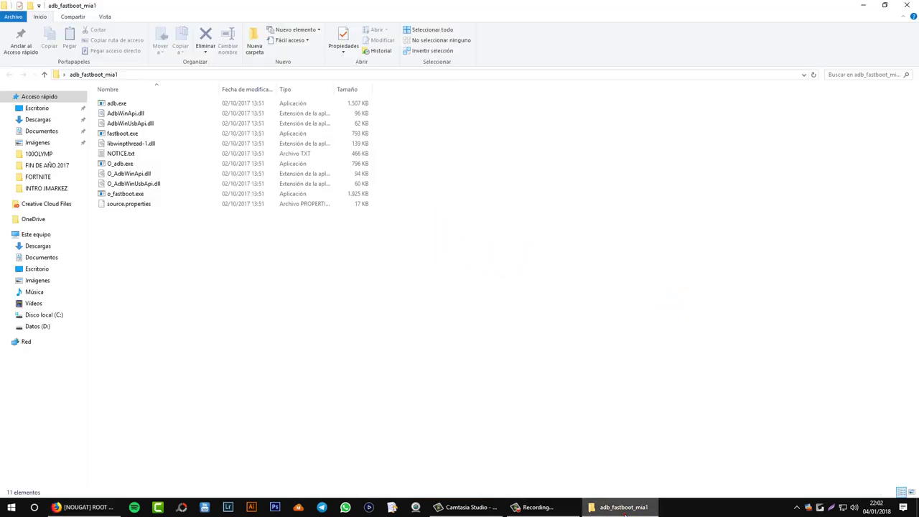
right_click(371, 274)
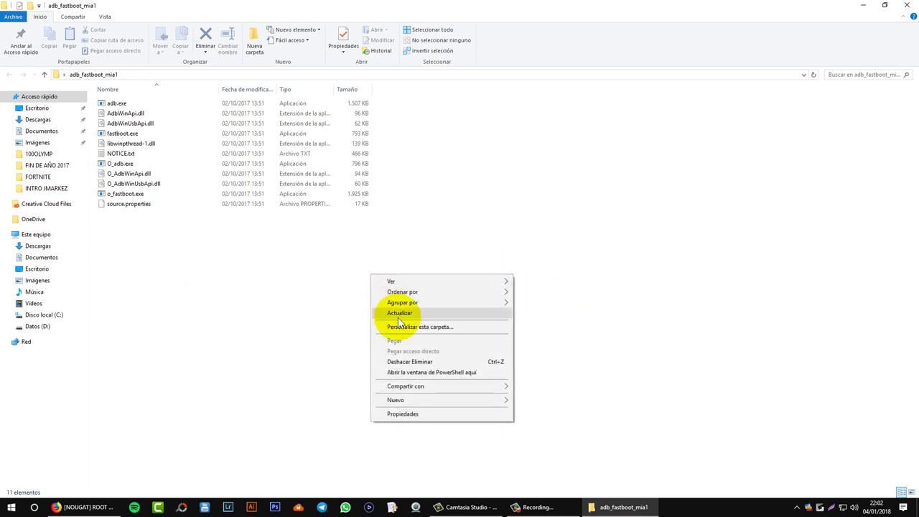
left_click(425, 373)
left_click(266, 234)
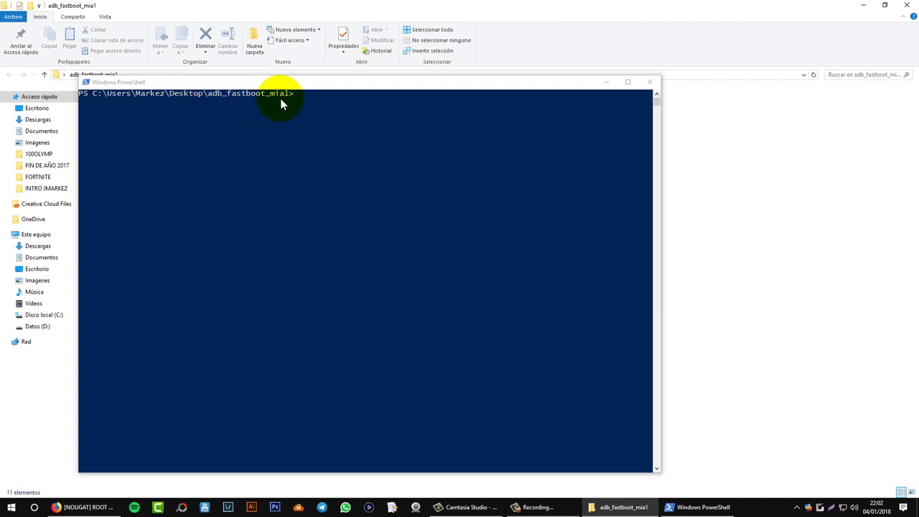
left_click(510, 308)
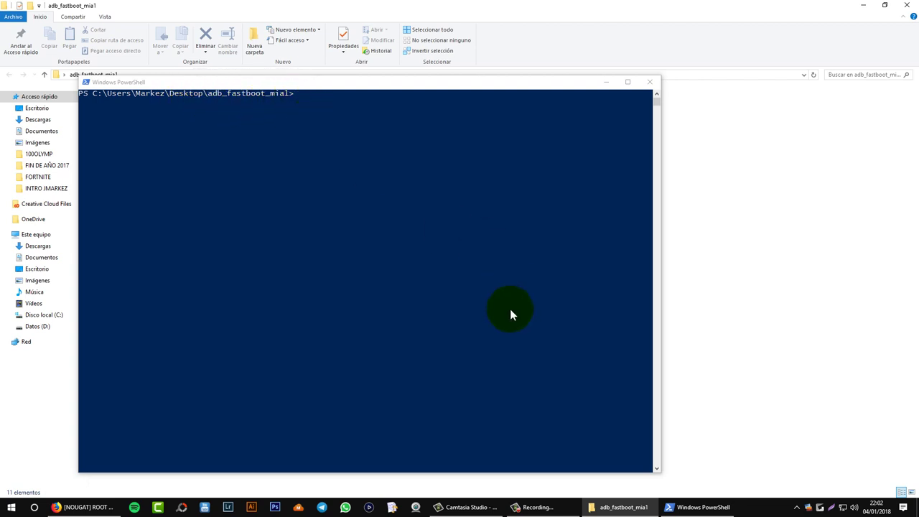
Step: Copy the "fastboot devices" command from section 4 of the guide and run it in the PowerShell window
left_click(93, 507)
scroll(302, 366, "down", 5)
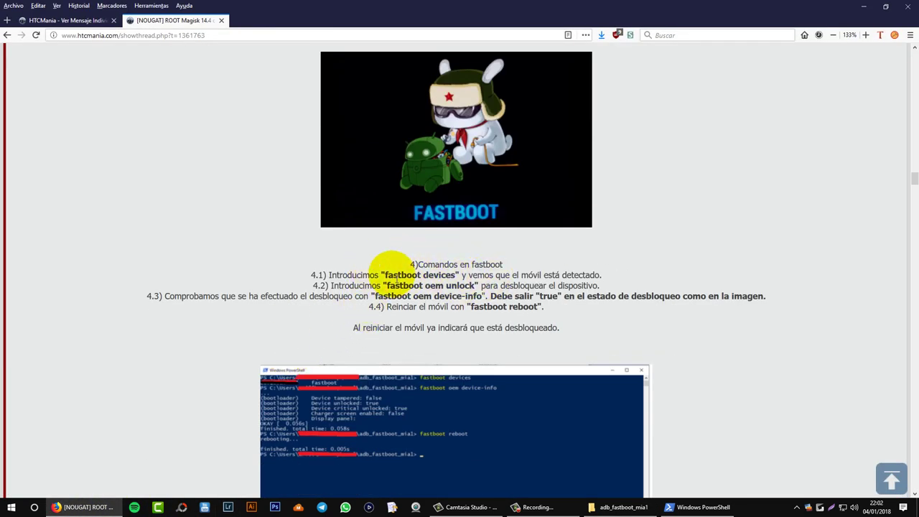
left_click_drag(385, 276, 458, 276)
right_click(458, 276)
left_click(474, 281)
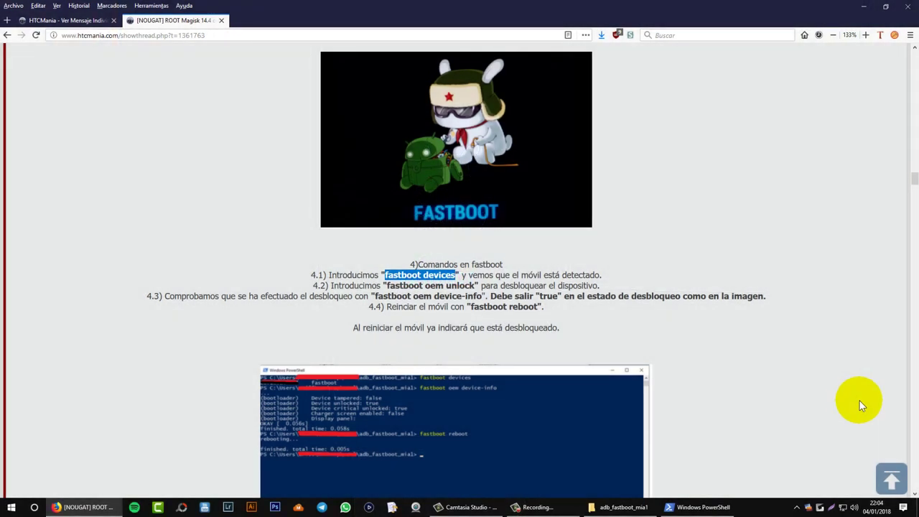
left_click(390, 279)
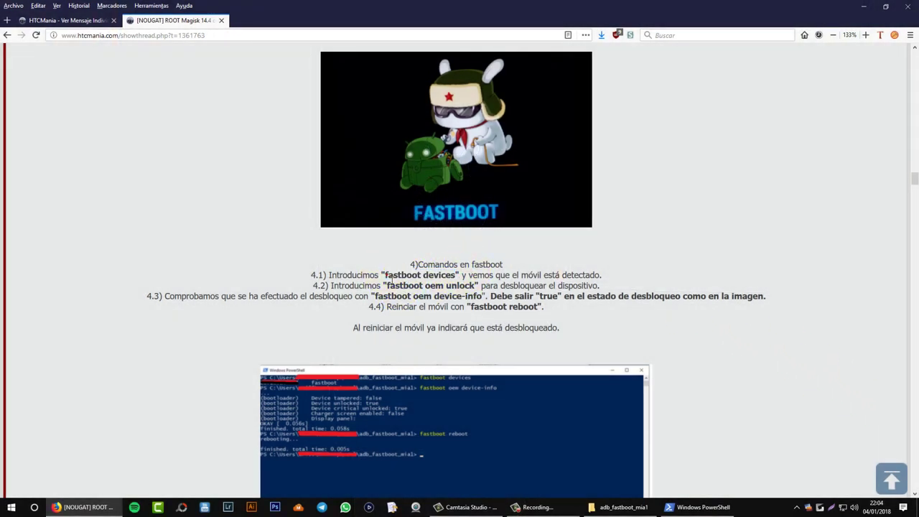
left_click_drag(382, 275, 455, 276)
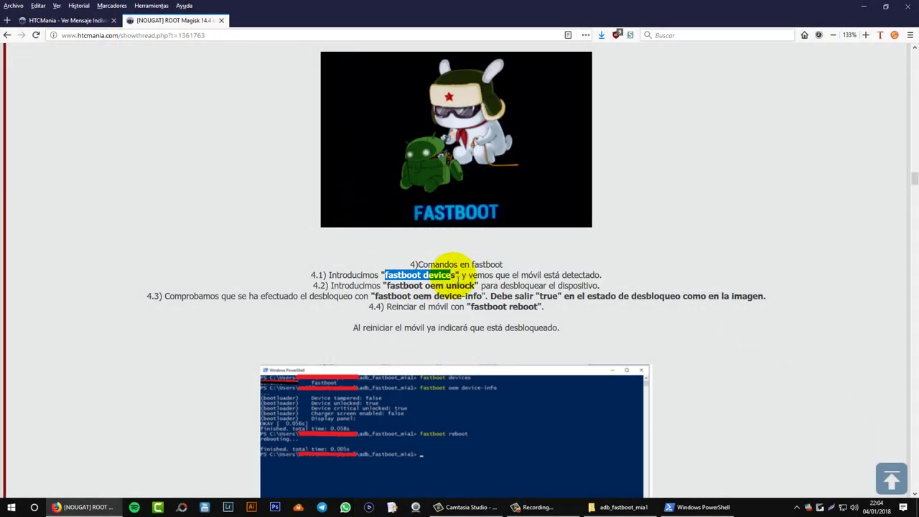
right_click(413, 284)
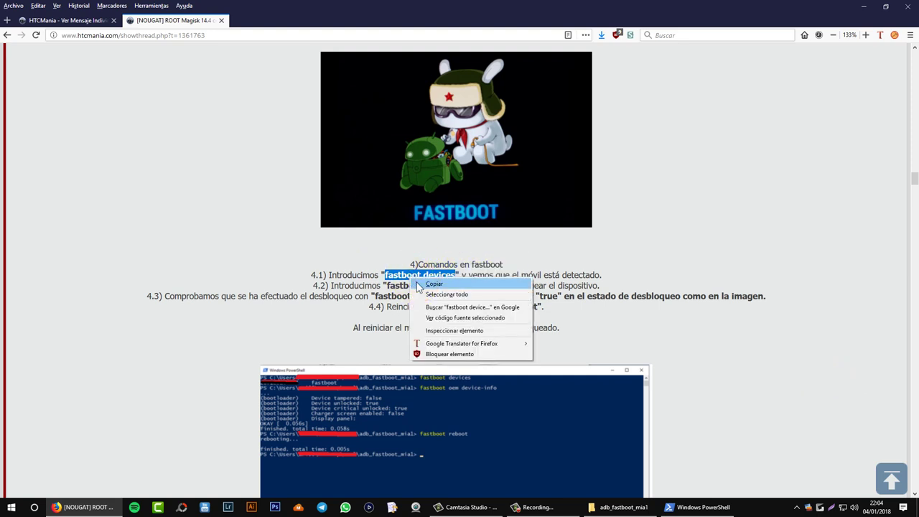
left_click(418, 287)
left_click(641, 507)
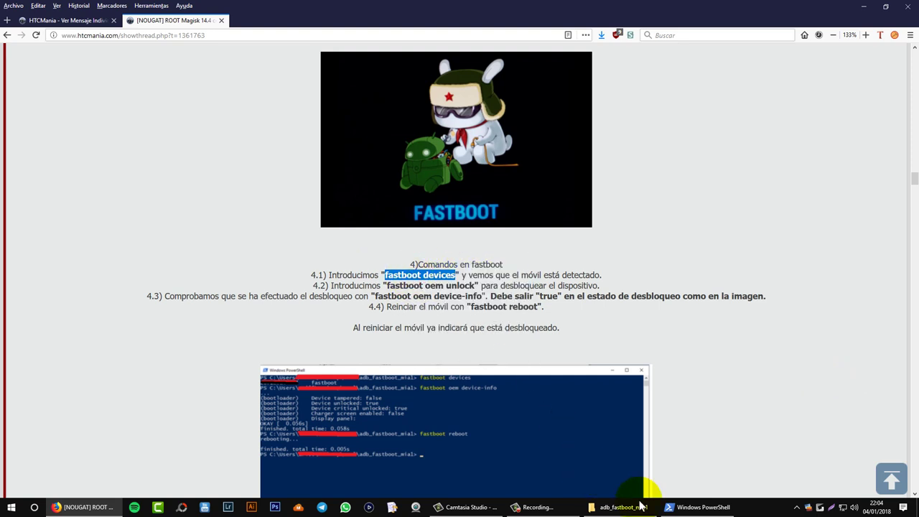
left_click(684, 509)
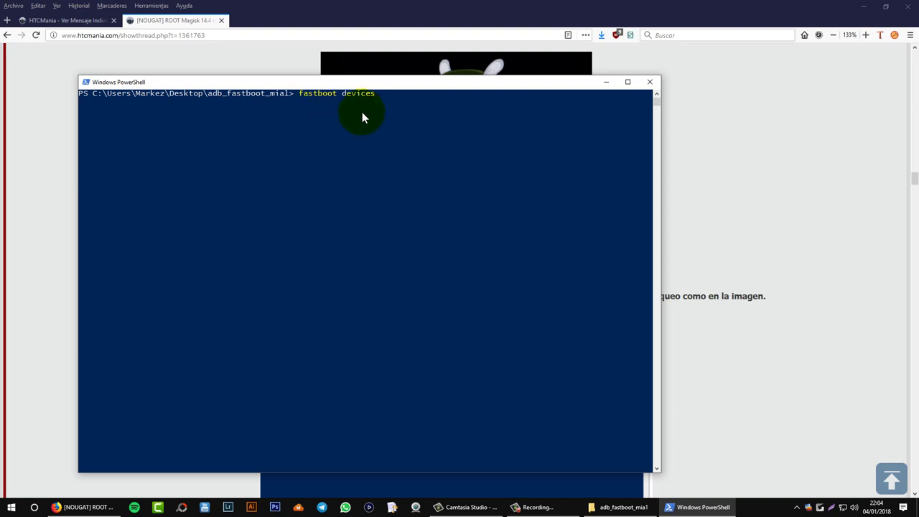
key("Return")
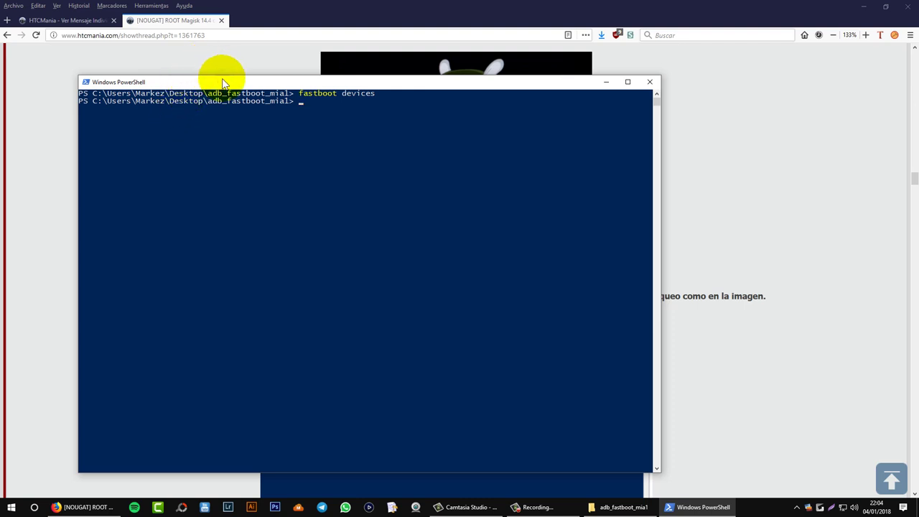
Step: Narrow and lower the PowerShell window, and run the guide's "fastboot oem unlock" command in it
left_click_drag(222, 83, 192, 122)
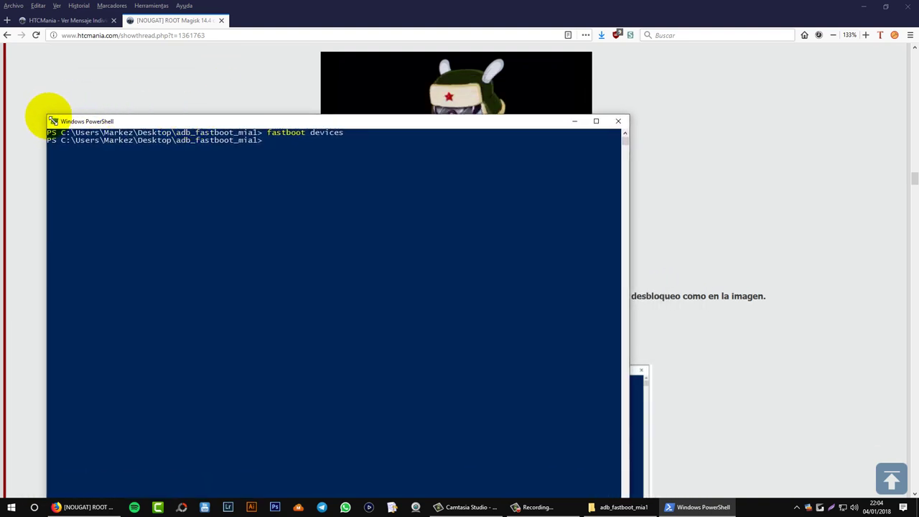
left_click_drag(51, 120, 164, 258)
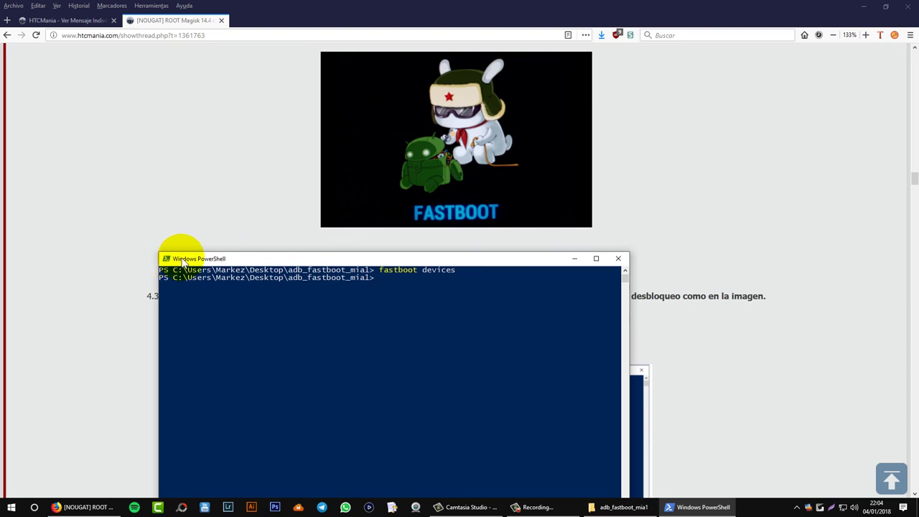
left_click(295, 214)
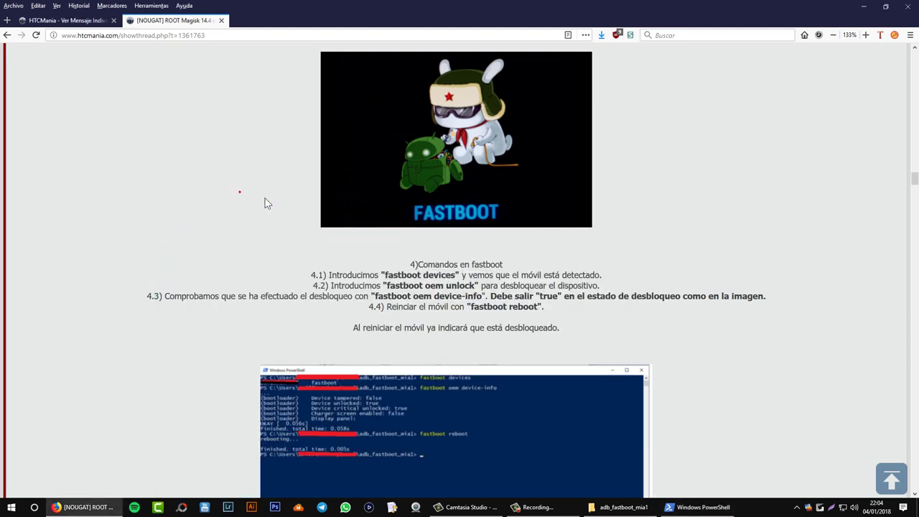
left_click_drag(386, 286, 473, 287)
right_click(476, 291)
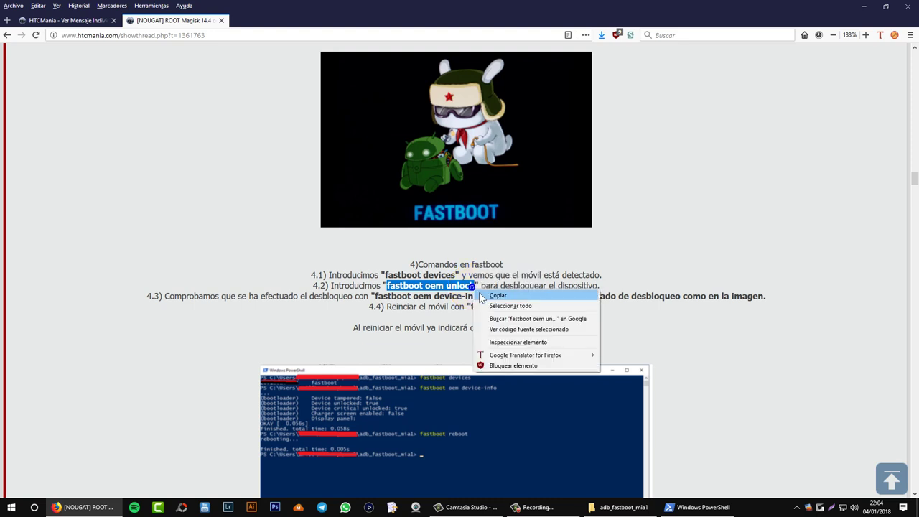
left_click(498, 295)
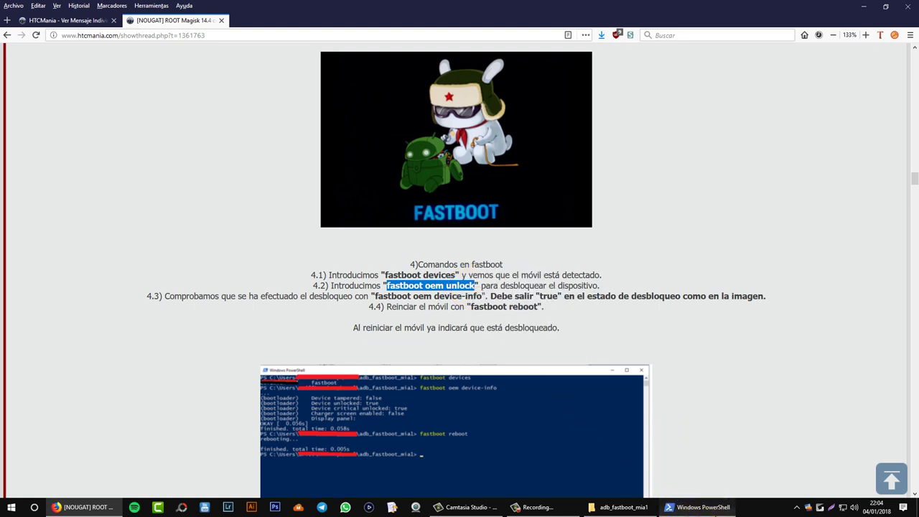
left_click(711, 506)
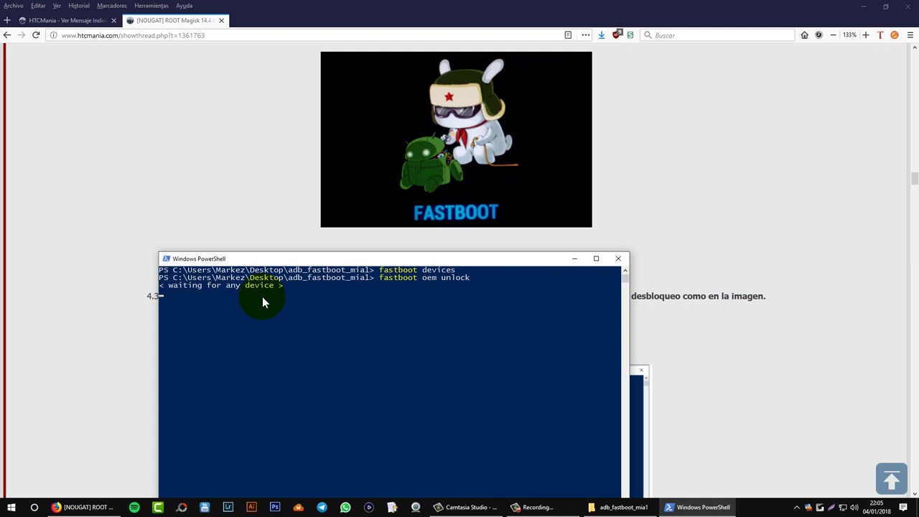
Step: Open the Device Manager from the computer's system properties and select Dispositivo desconocido under Otros dispositivos
left_click(11, 507)
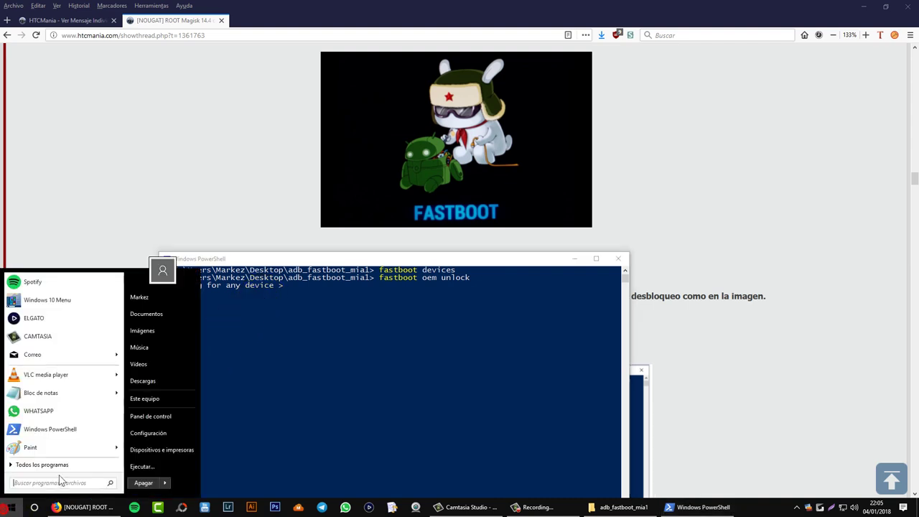
right_click(173, 406)
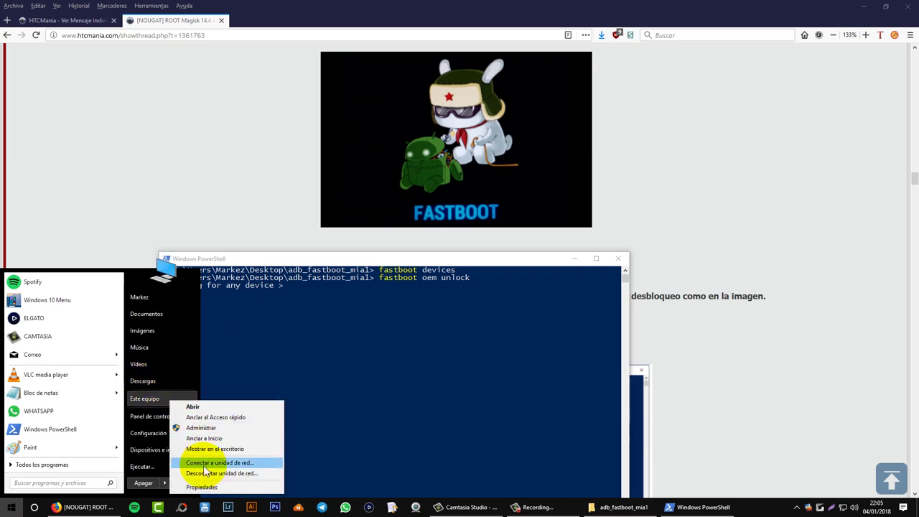
left_click(204, 488)
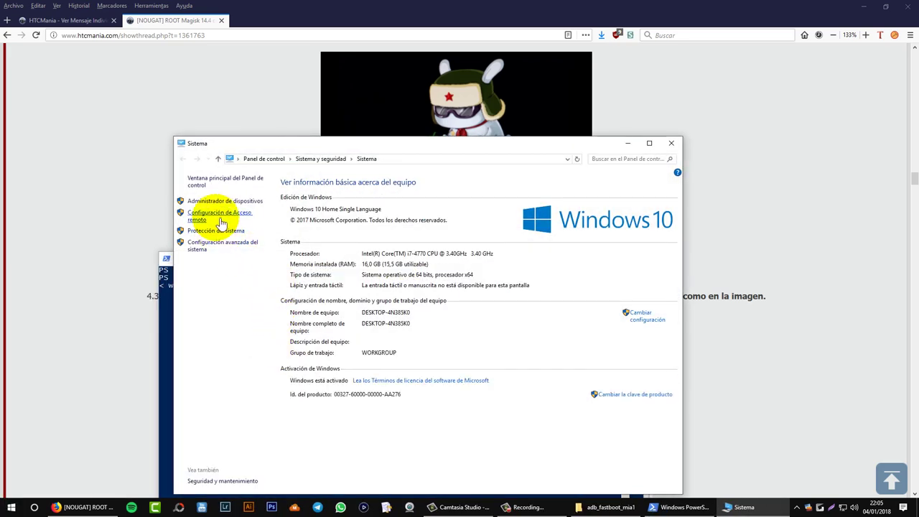
left_click(222, 203)
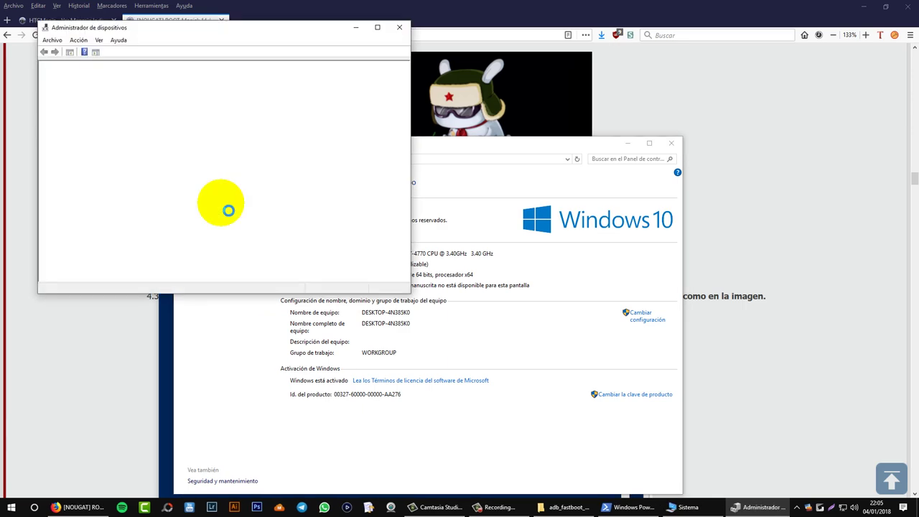
left_click_drag(225, 33, 445, 166)
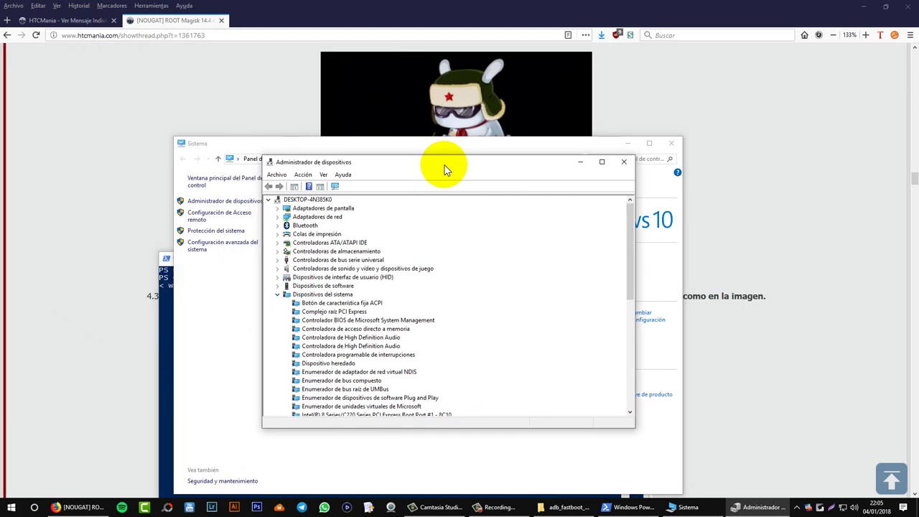
left_click(277, 295)
left_click(332, 347)
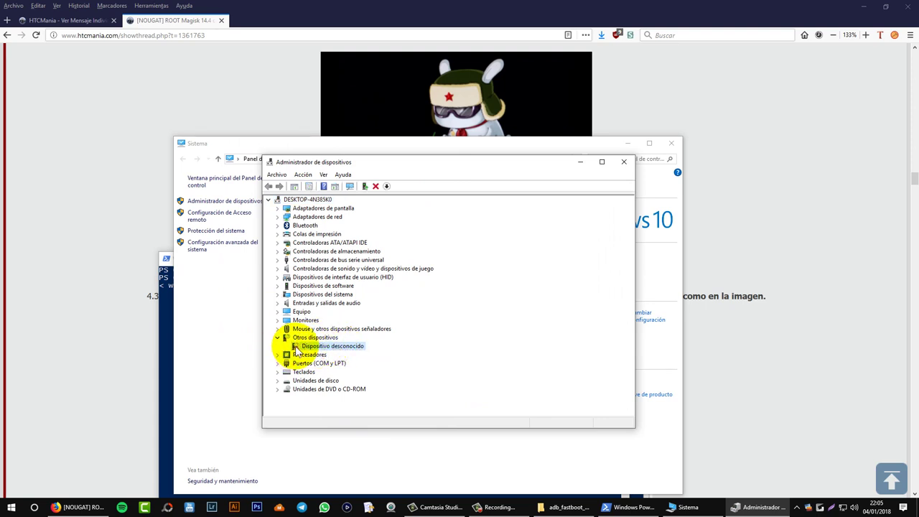
Step: Try a manual driver update for Dispositivo desconocido with the Android Device type, cancel it, and close the Device Manager and system windows
right_click(337, 346)
left_click(348, 354)
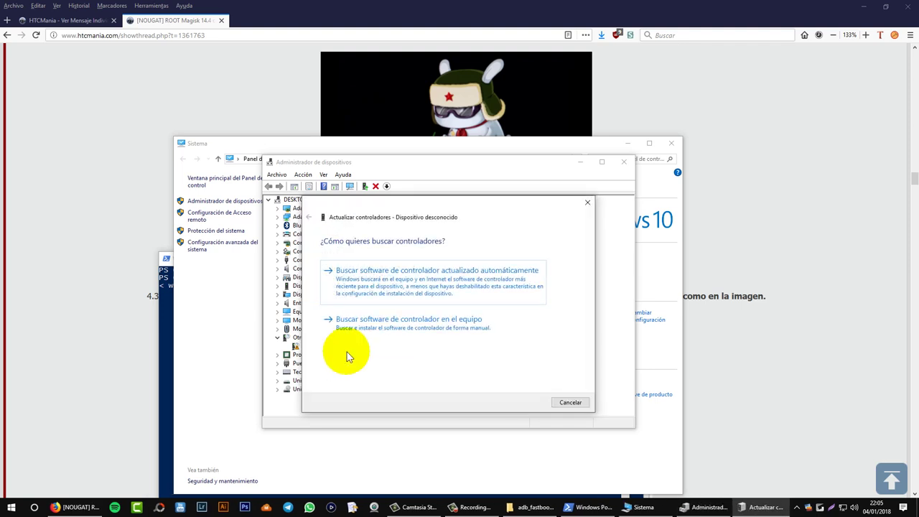
left_click(407, 335)
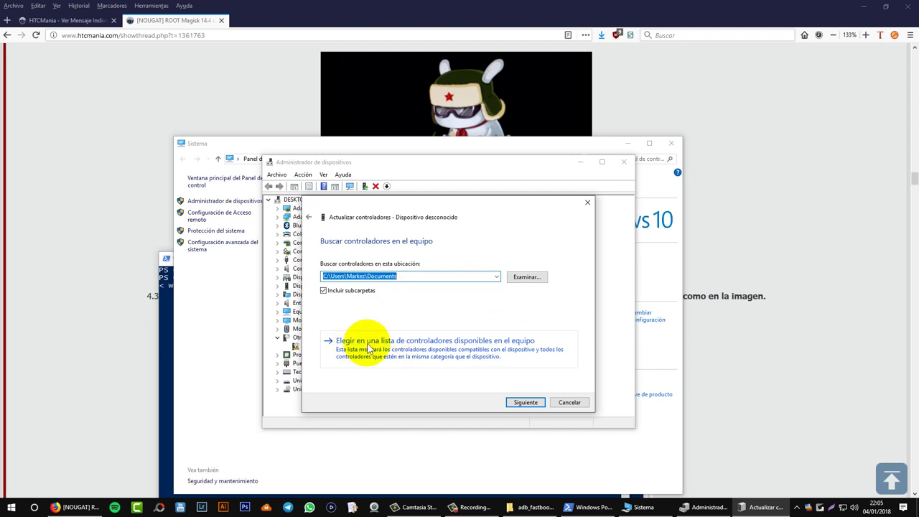
left_click(423, 342)
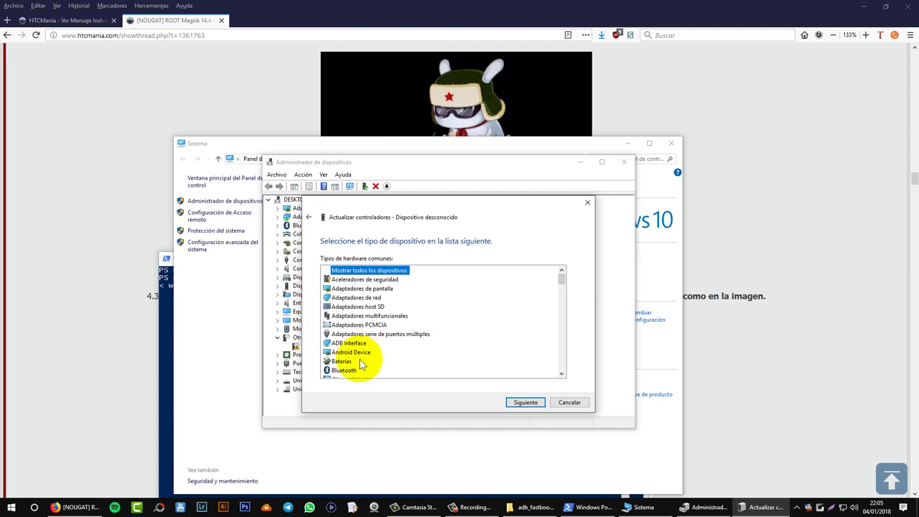
left_click(353, 352)
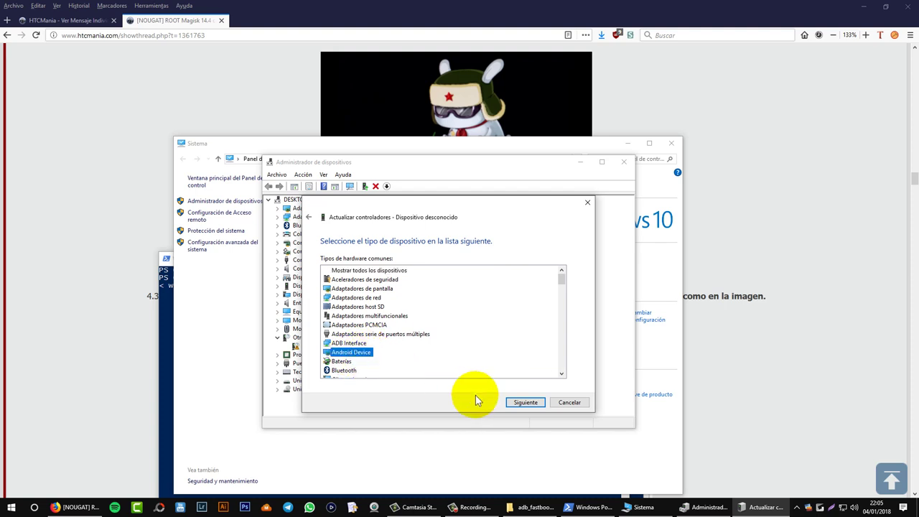
left_click(514, 403)
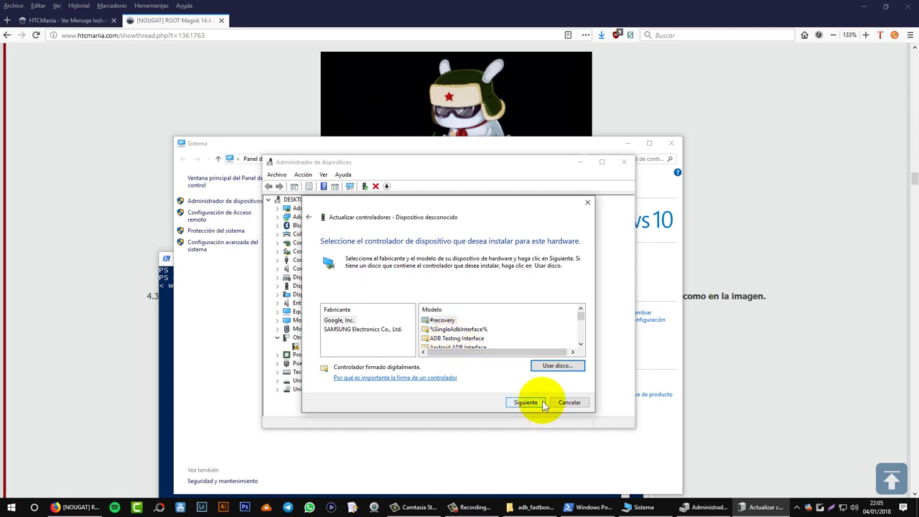
left_click(569, 402)
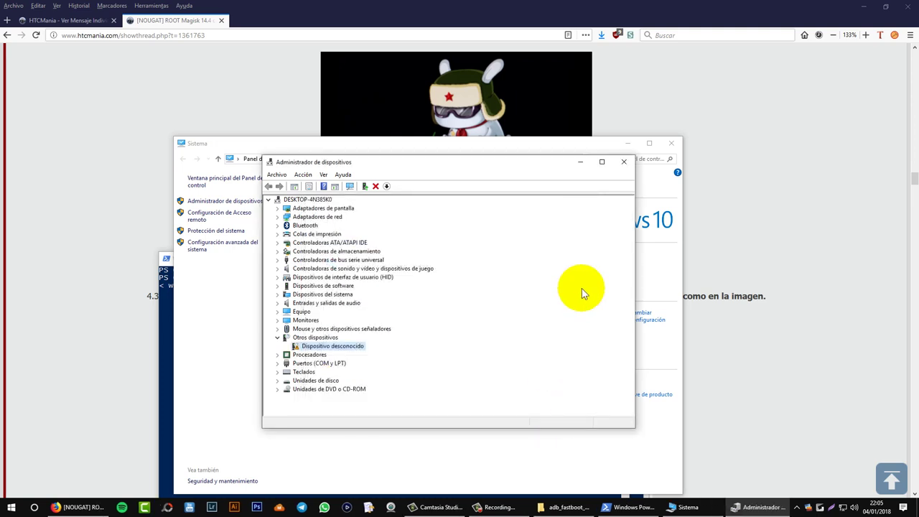
left_click(624, 161)
left_click(671, 143)
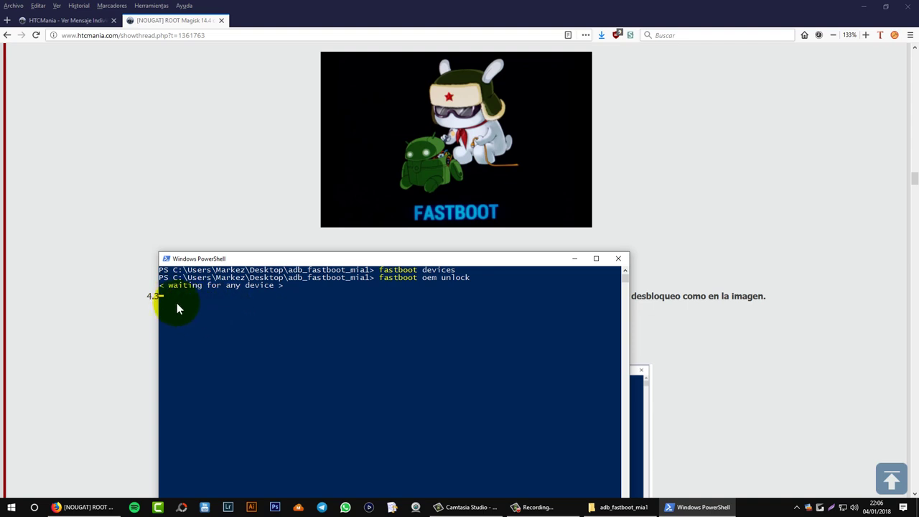
Step: Copy the "fastboot oem device-info" command from step 4.3 of the guide and return to the PowerShell window
left_click(189, 249)
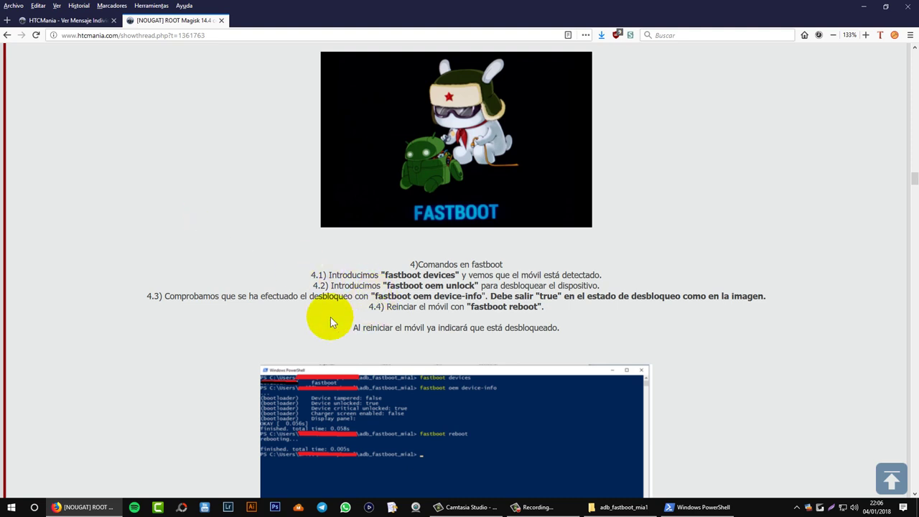
scroll(331, 316, "down", 2)
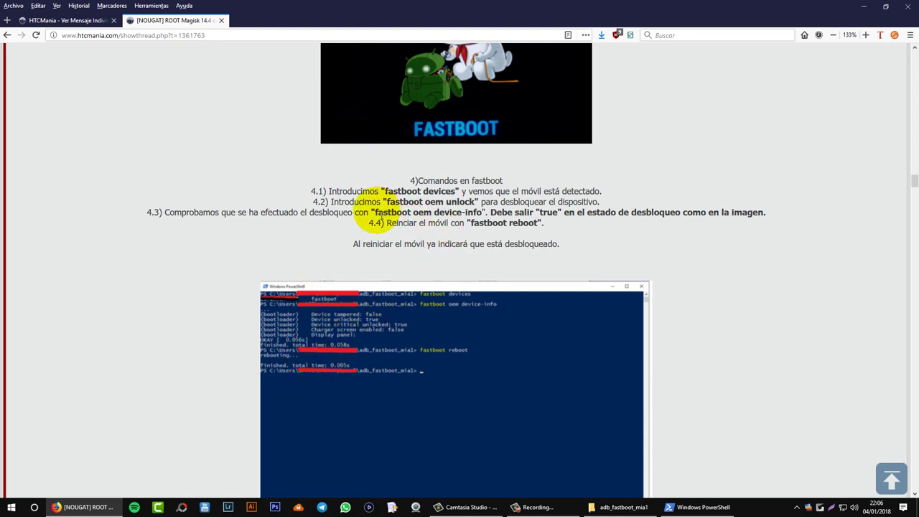
left_click_drag(399, 219, 484, 215)
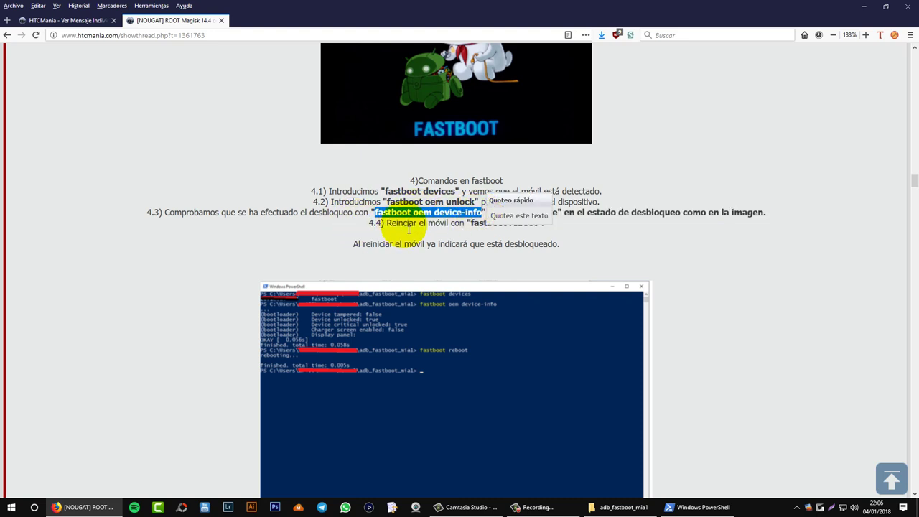
right_click(445, 215)
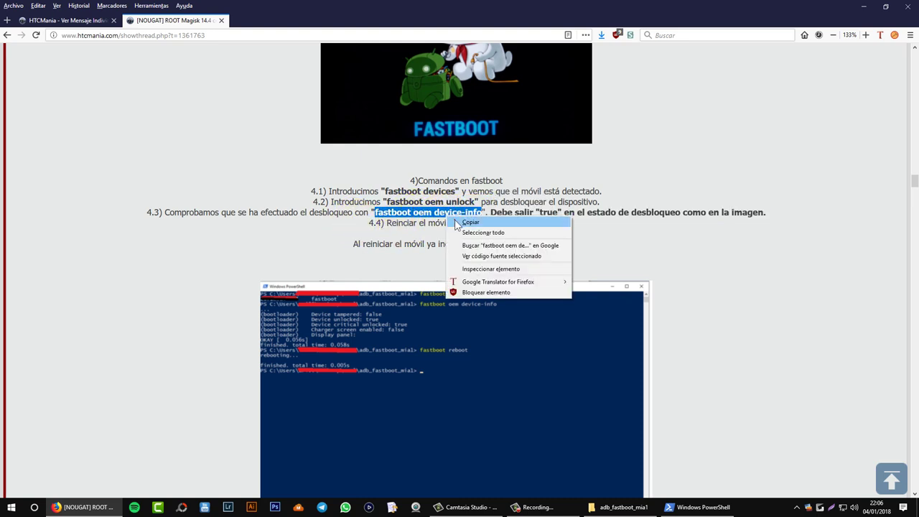
left_click(470, 223)
left_click(682, 507)
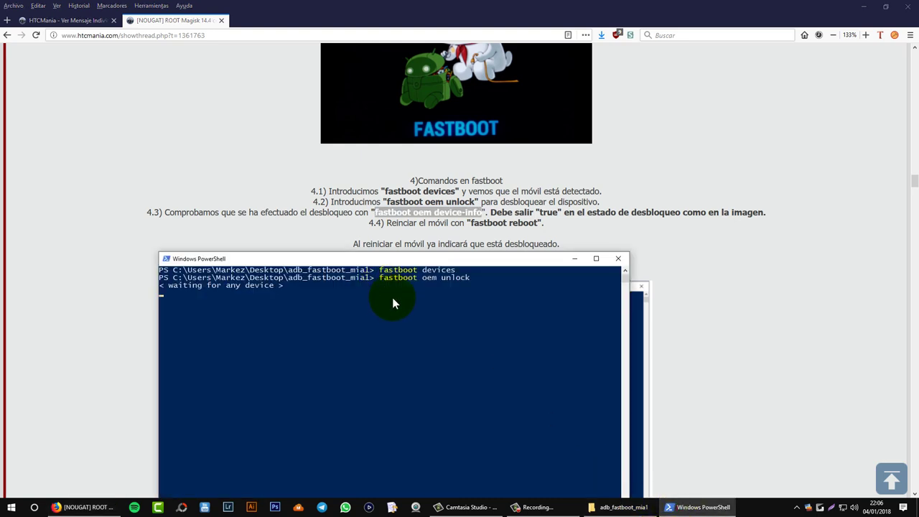
left_click(276, 308)
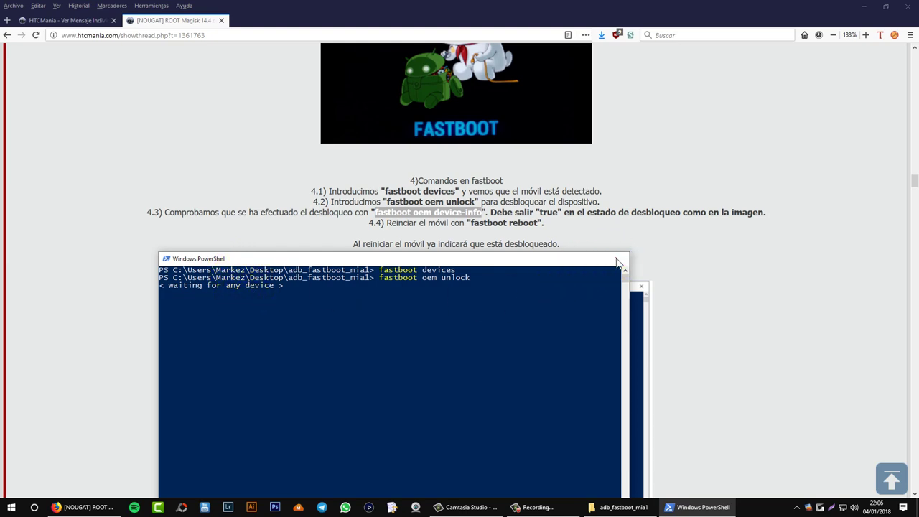
Step: Close the waiting PowerShell window and open a new one from the adb_fastboot_mia1 folder
left_click(616, 262)
left_click(619, 507)
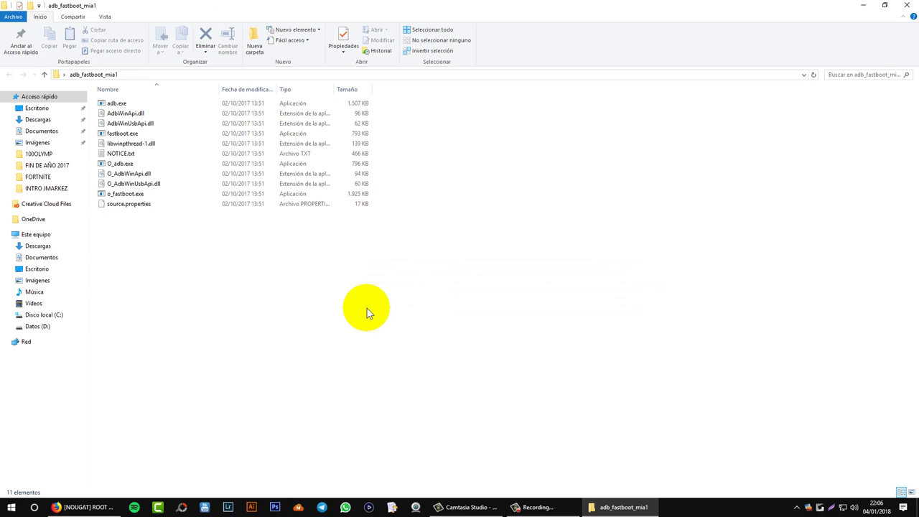
right_click(307, 288)
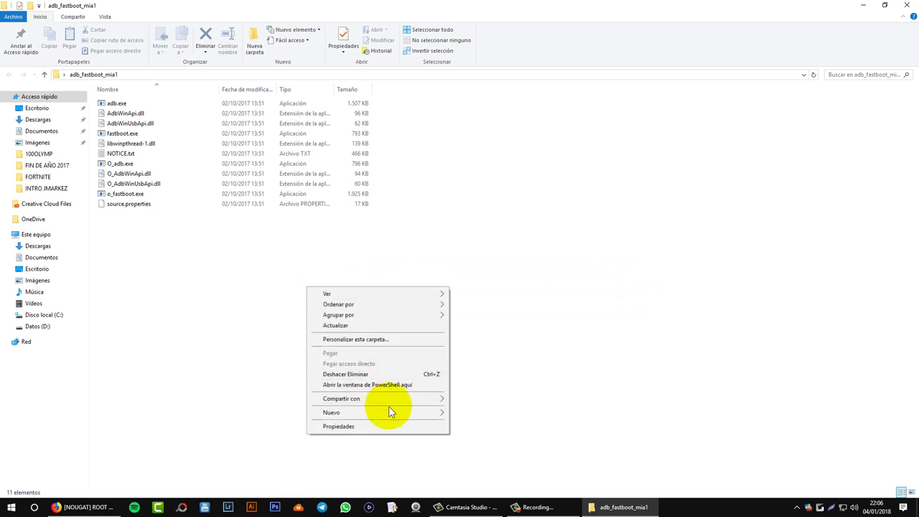
left_click(363, 385)
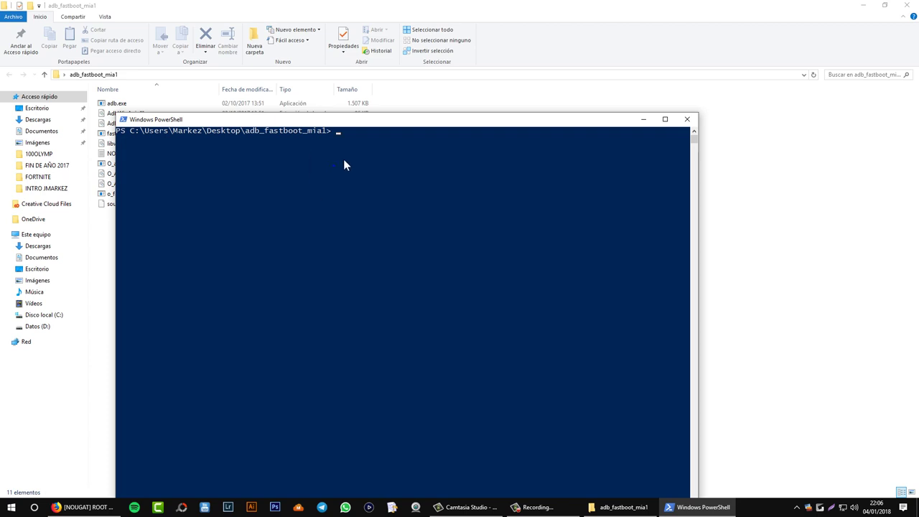
Step: Copy "fastboot oem device-info" from step 4.3 of the guide and run it in the new PowerShell window
left_click(367, 107)
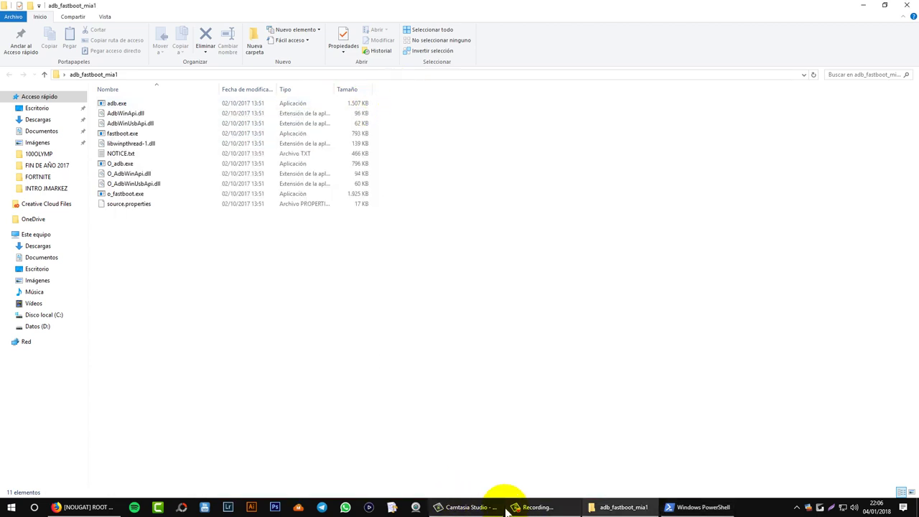
left_click(85, 506)
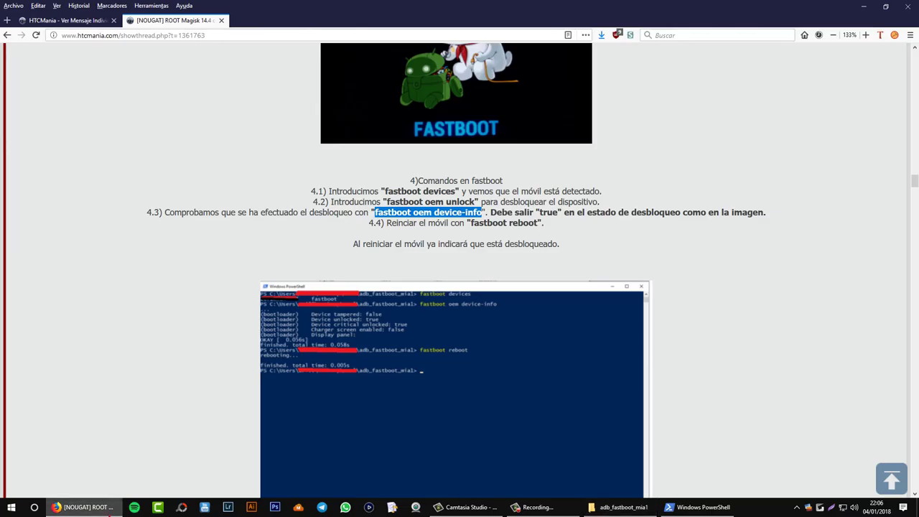
right_click(408, 215)
left_click(431, 222)
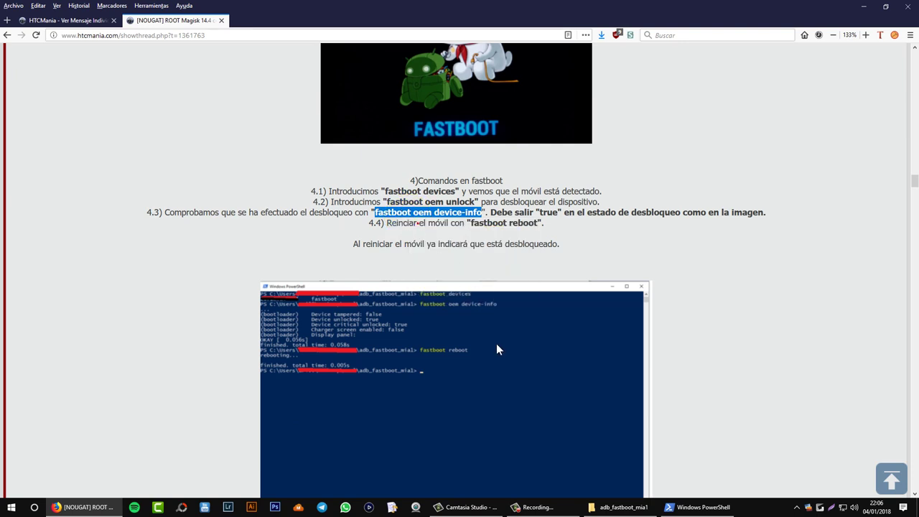
left_click(674, 508)
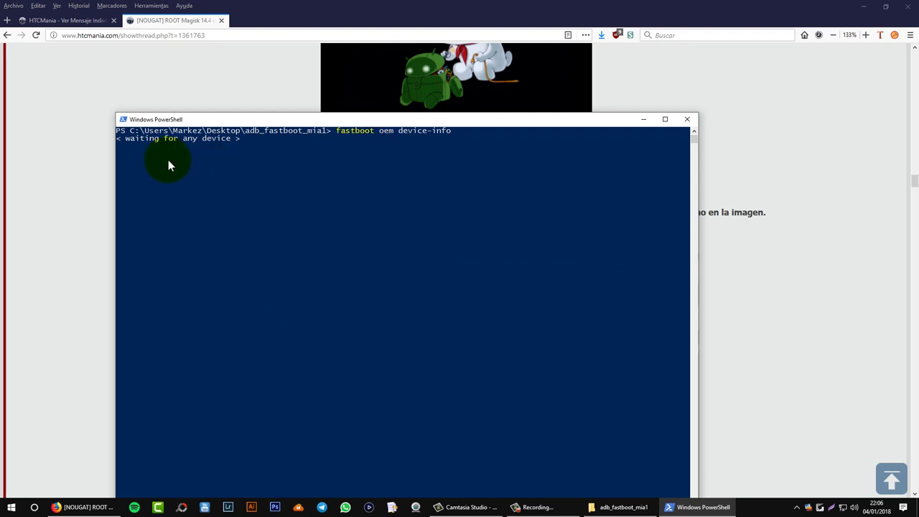
Step: View the guide's PowerShell screenshot enlarged to examine the expected device-info output, and close its browser tab
left_click(83, 163)
right_click(411, 344)
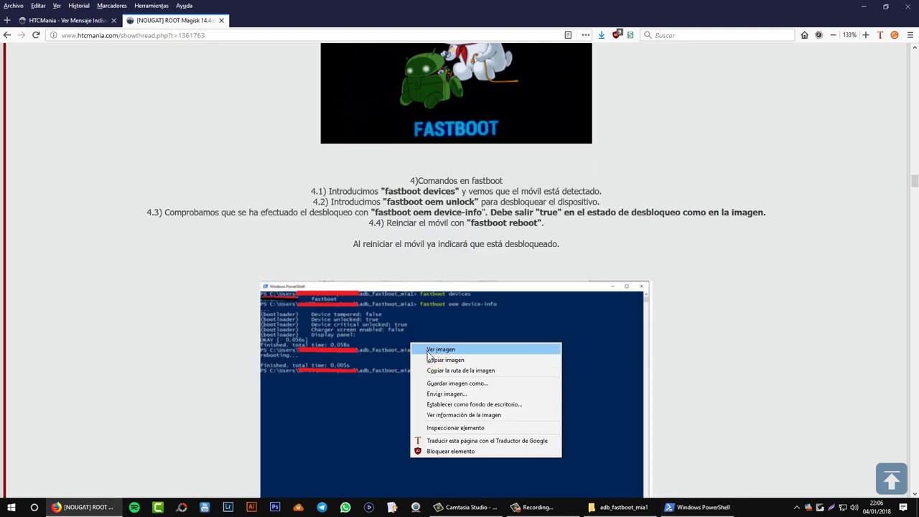
left_click(437, 350)
right_click(399, 229)
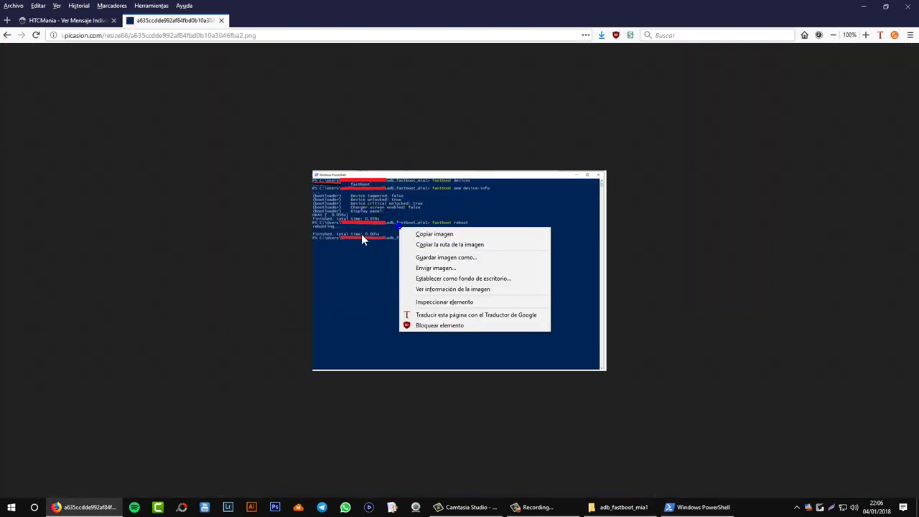
left_click(362, 234)
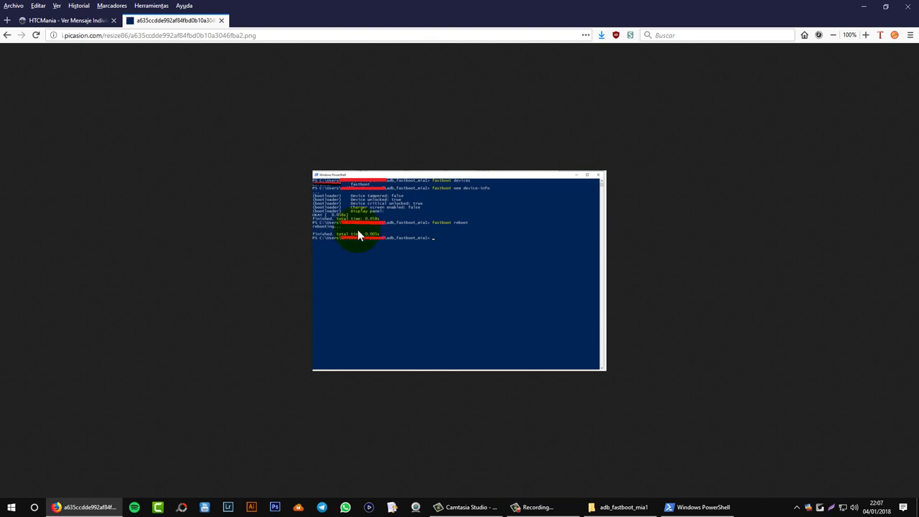
scroll(359, 236, "up", 5)
scroll(376, 236, "up", 5)
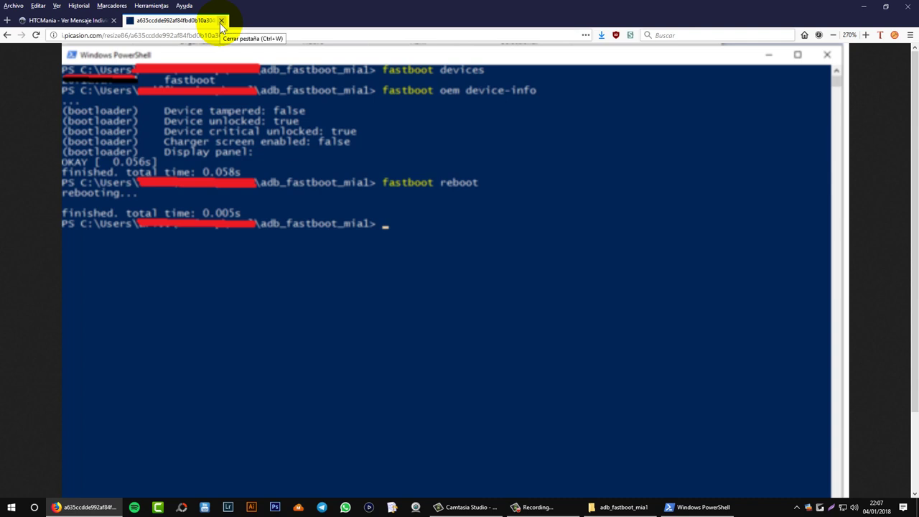
left_click(221, 20)
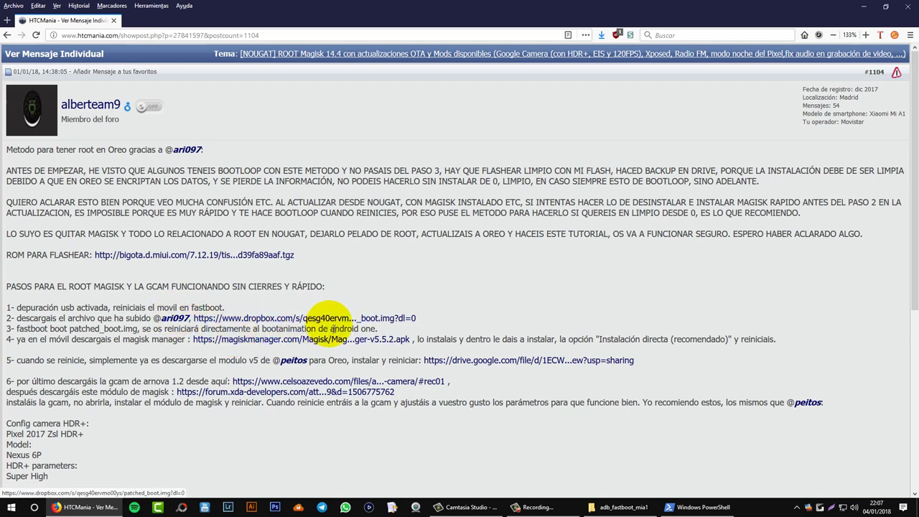
Step: Open the Dropbox link in step 2 of the HTCMania post and save patched_boot.img in the desktop folder adb_fastboot_mia1
middle_click(296, 322)
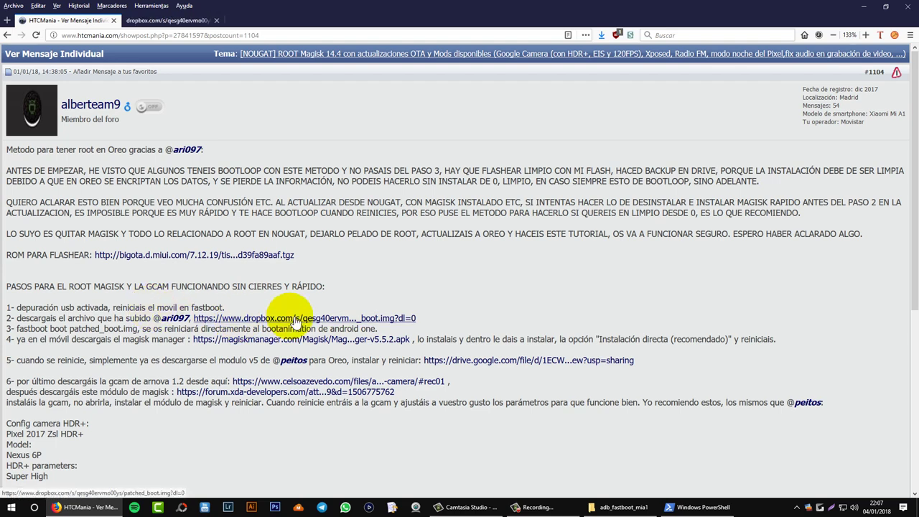
left_click(178, 22)
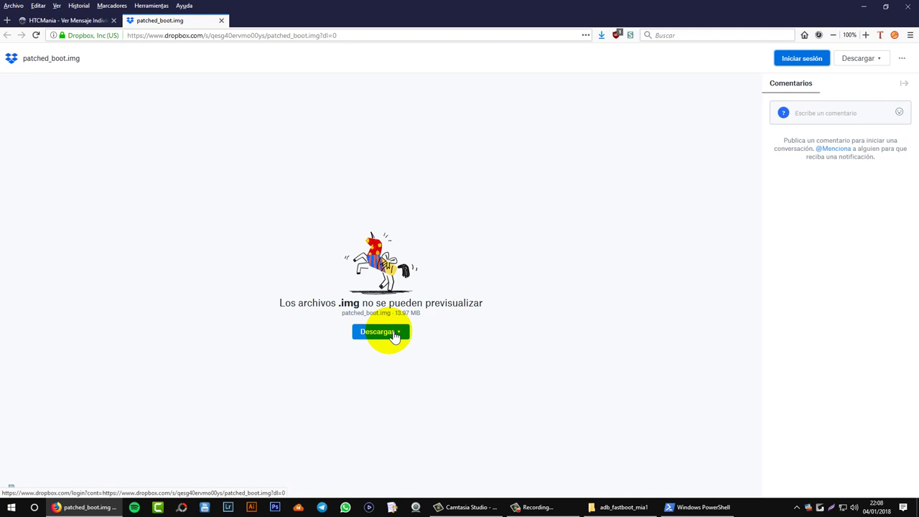
left_click(394, 337)
left_click(388, 359)
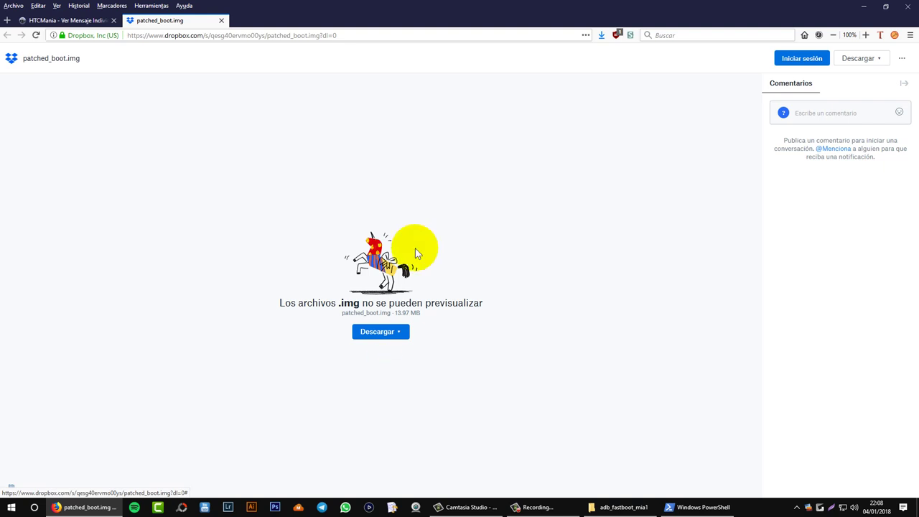
left_click(381, 261)
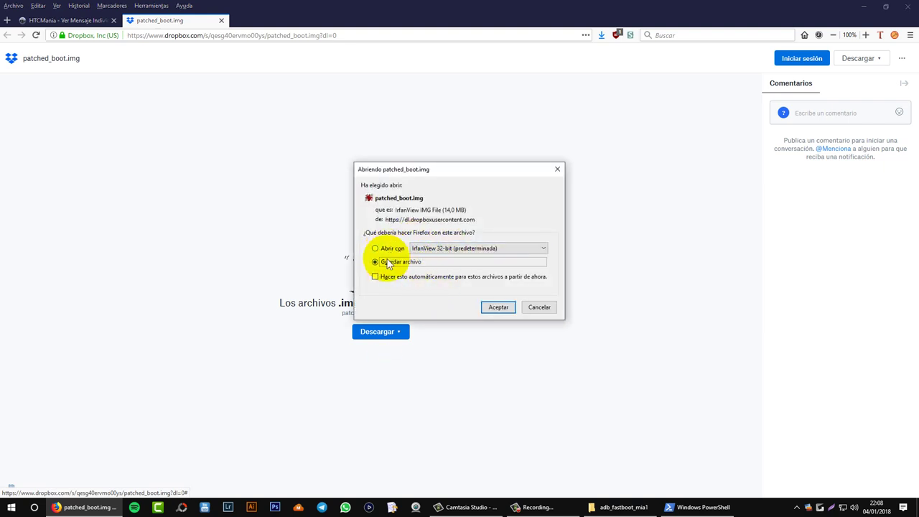
left_click(498, 308)
left_click(43, 71)
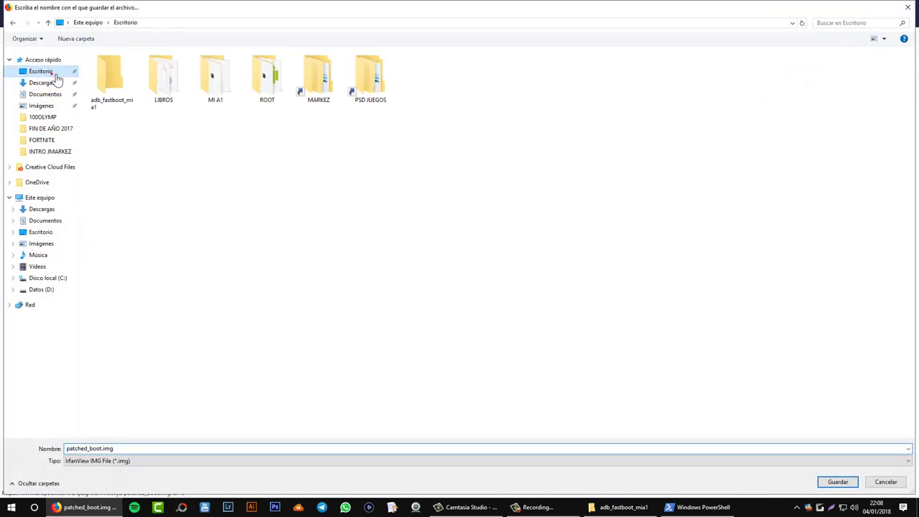
double_click(115, 87)
left_click(837, 482)
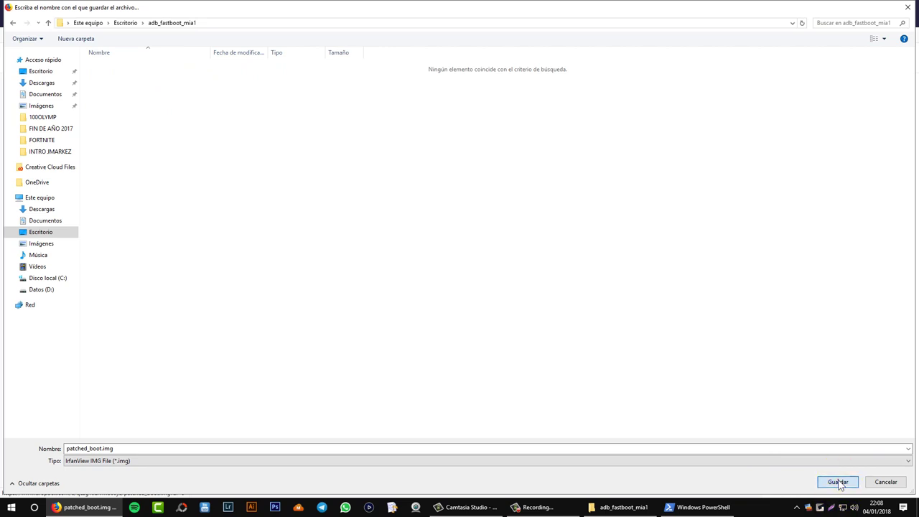
Step: Switch to the adb_fastboot_mia1 folder and select patched_boot.img to check the downloaded file
left_click(613, 507)
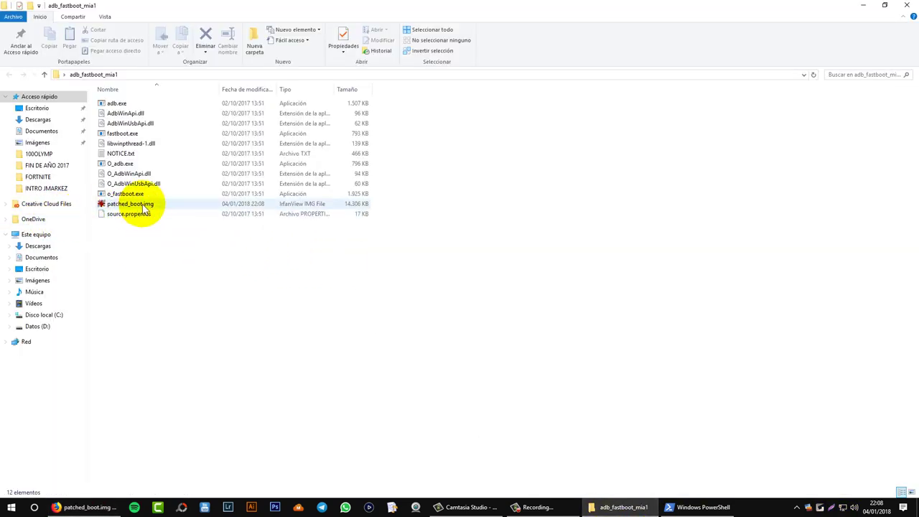
left_click(147, 207)
left_click(148, 206)
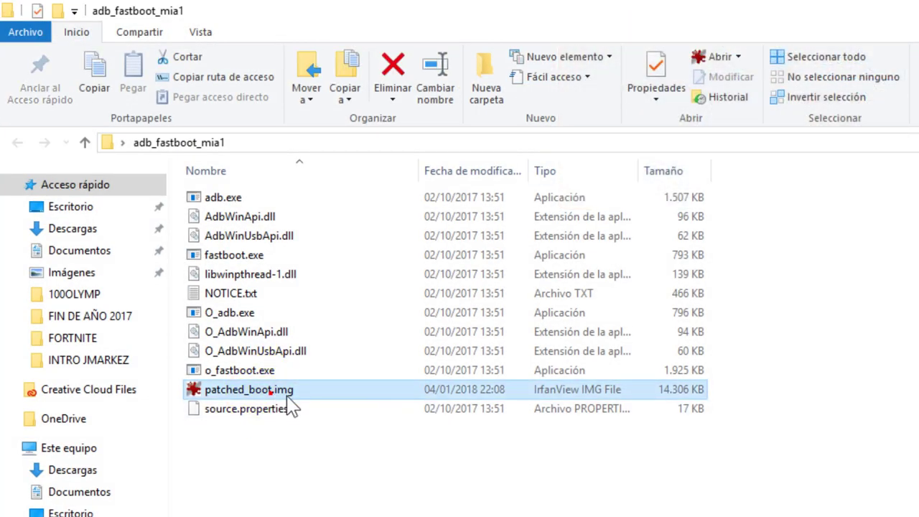
left_click(390, 501)
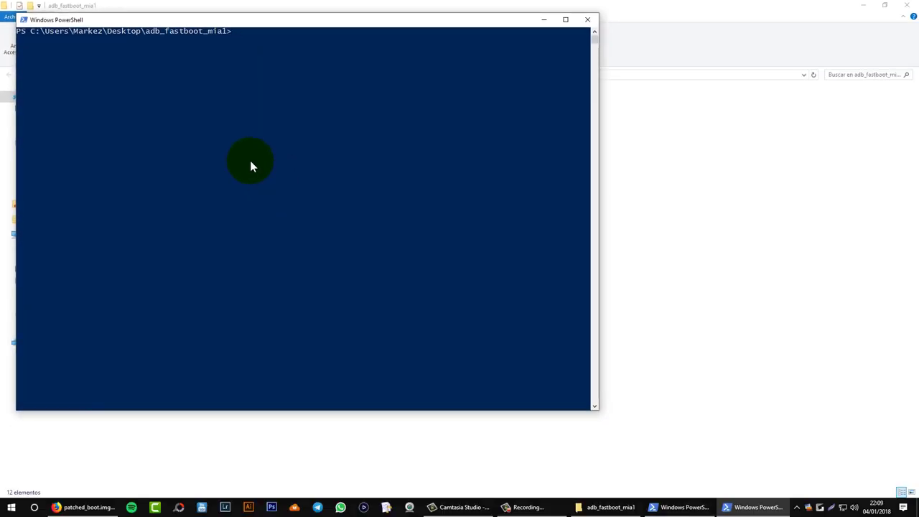
Step: Try the command "fasboot device" in a new PowerShell window, and enter "fastboot patched_boot.img" at the prompt without running it
type("fasboot device")
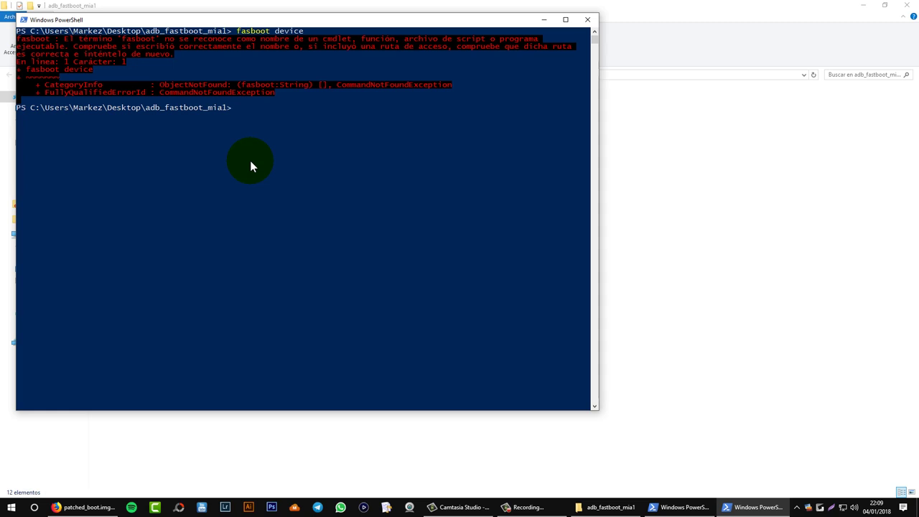
type("fast")
key("BackSpace")
type("boot patched_boot.img")
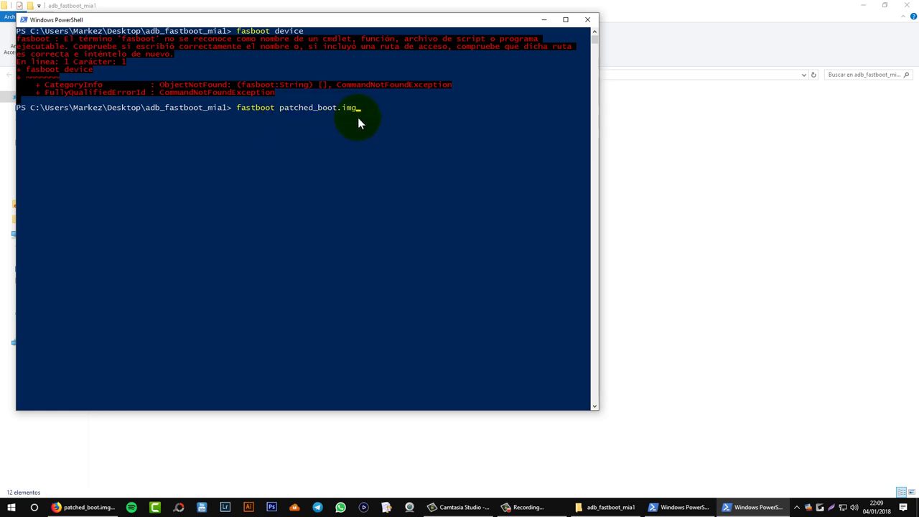
Step: Copy the full name of patched_boot.img from the file in the folder and paste it at the PowerShell prompt
left_click(691, 249)
left_click(129, 204)
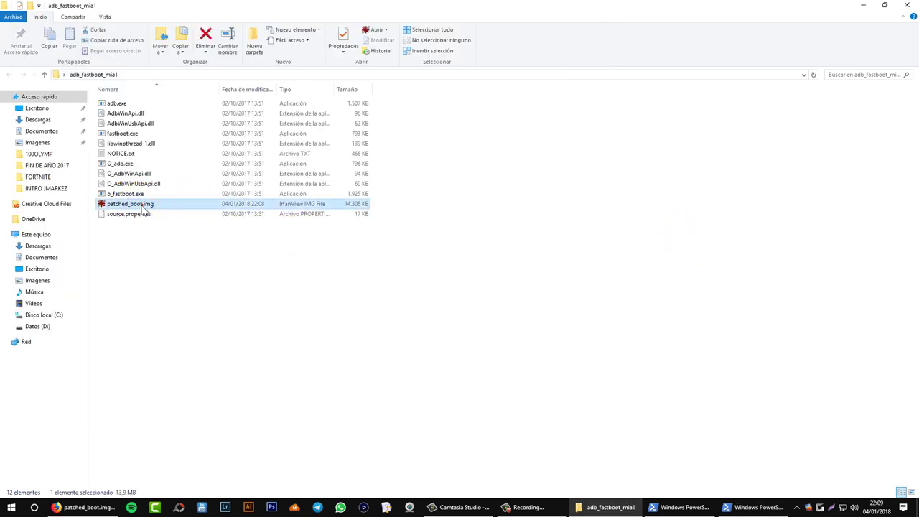
right_click(124, 209)
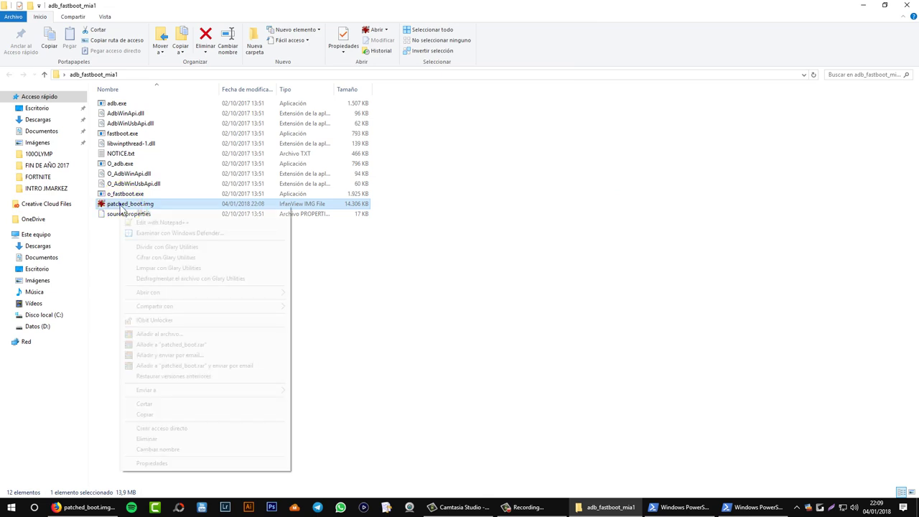
left_click(205, 449)
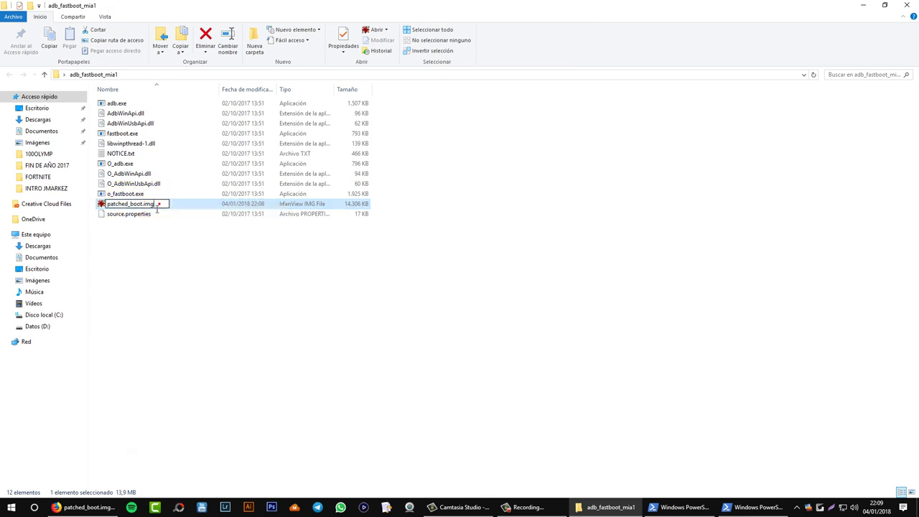
left_click_drag(154, 206, 109, 206)
key("ctrl+c")
right_click(111, 207)
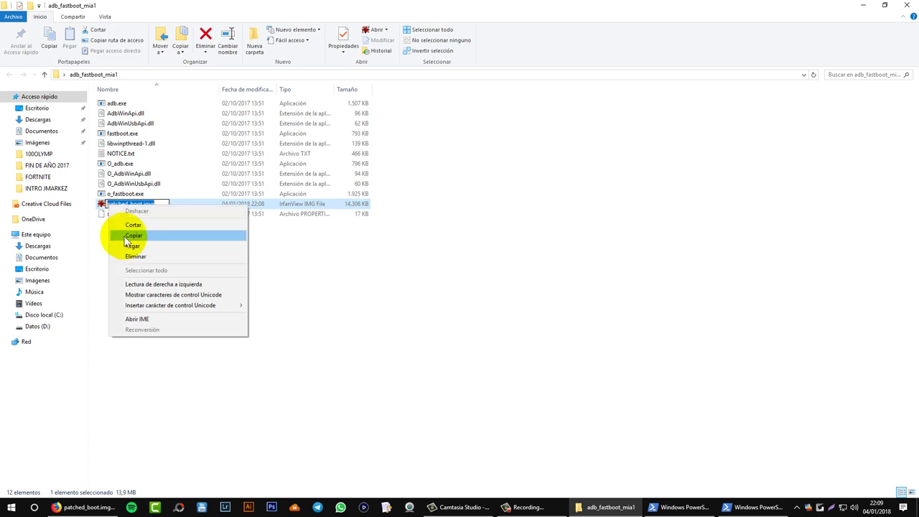
left_click(129, 235)
left_click(760, 505)
key("ctrl+v")
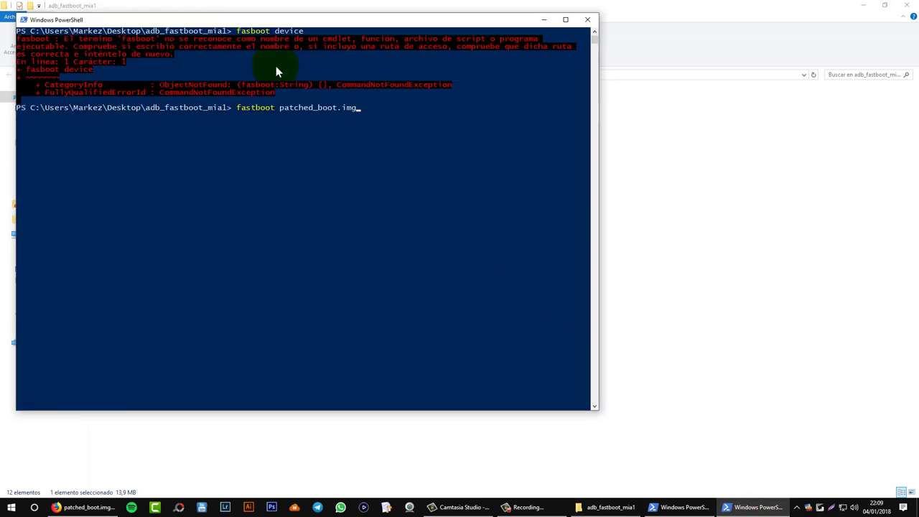
key("ctrl+v")
Step: Discard the unfinished fastboot command and close its PowerShell window
left_click_drag(437, 109, 239, 113)
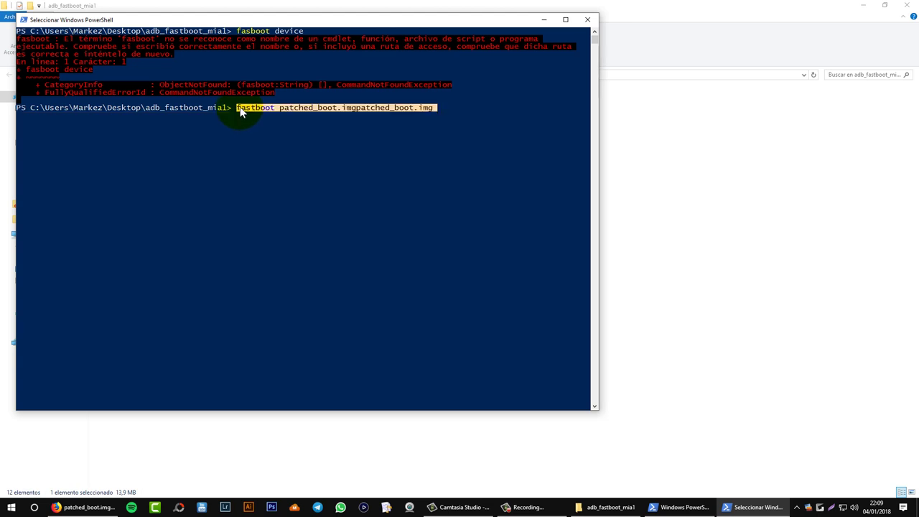
key("BackSpace")
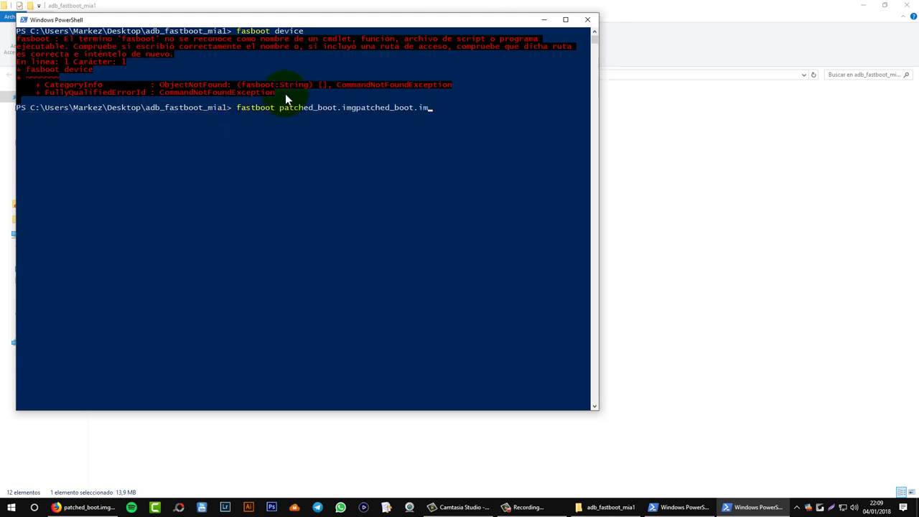
left_click(587, 20)
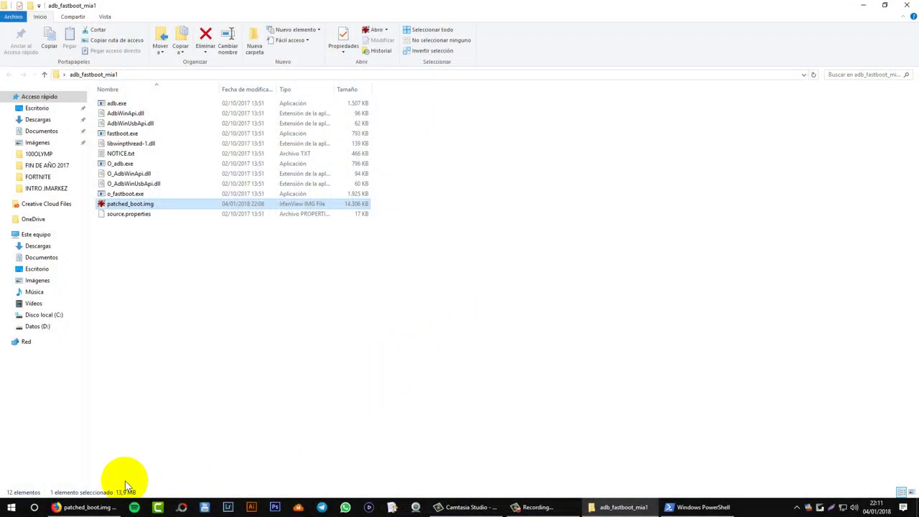
Step: Switch to Firefox and close the Dropbox tab to return to the HTCMania rooting post
mouse_move(86, 507)
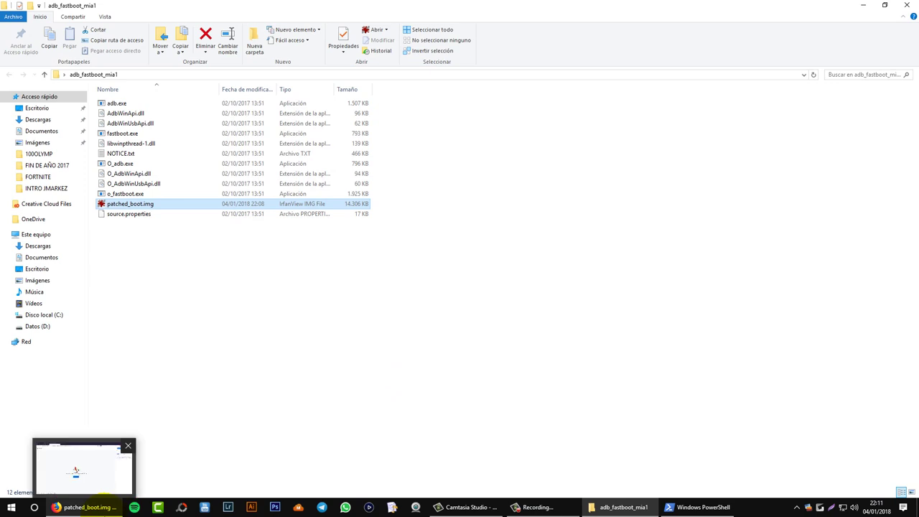
left_click(106, 511)
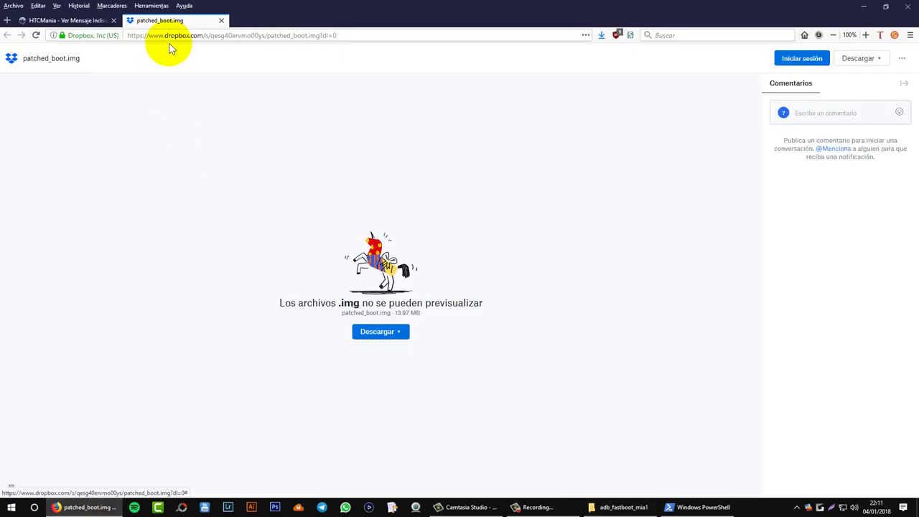
left_click(222, 20)
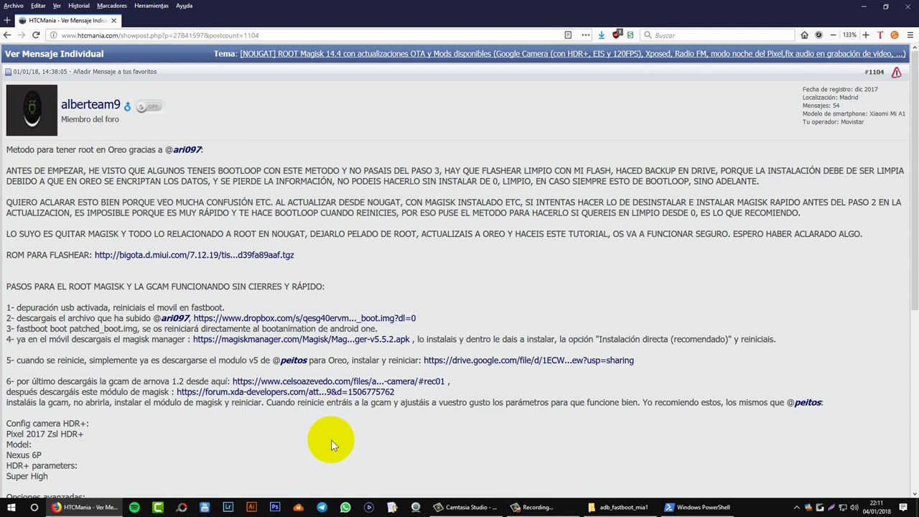